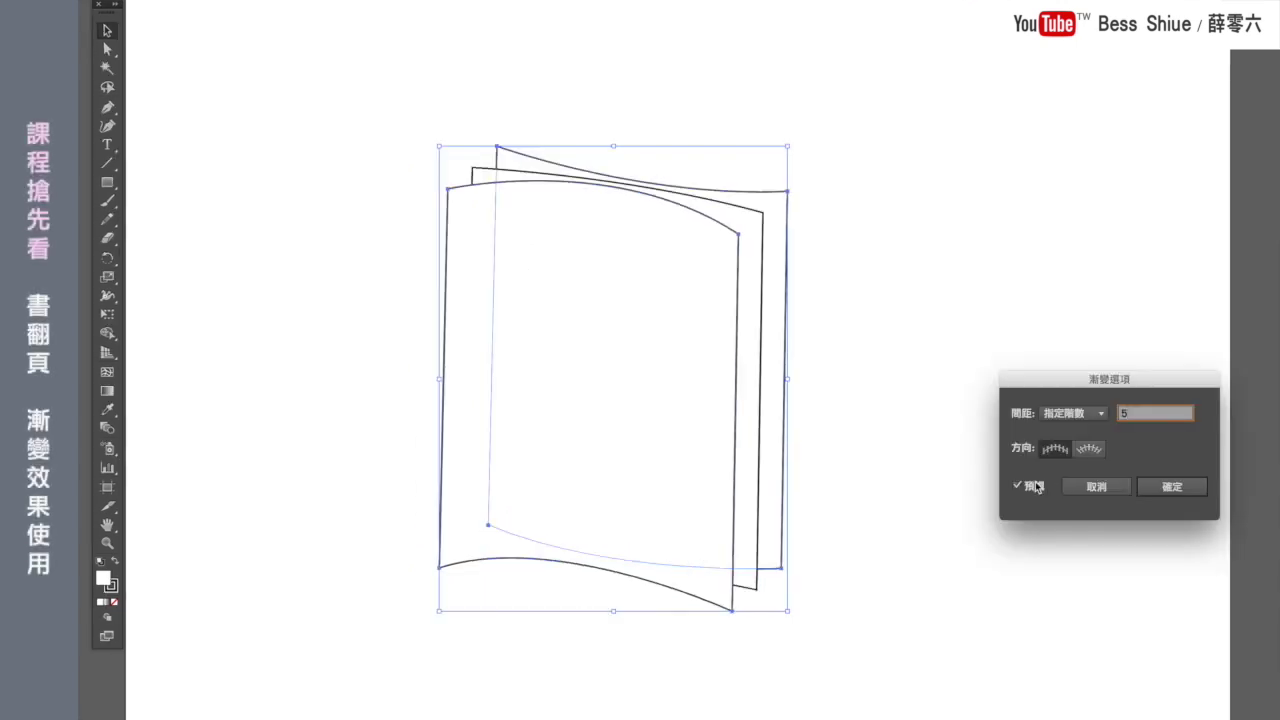
# Step: Turn on Preview in Blend Options to show the blended pages result
pyautogui.click(1036, 487)
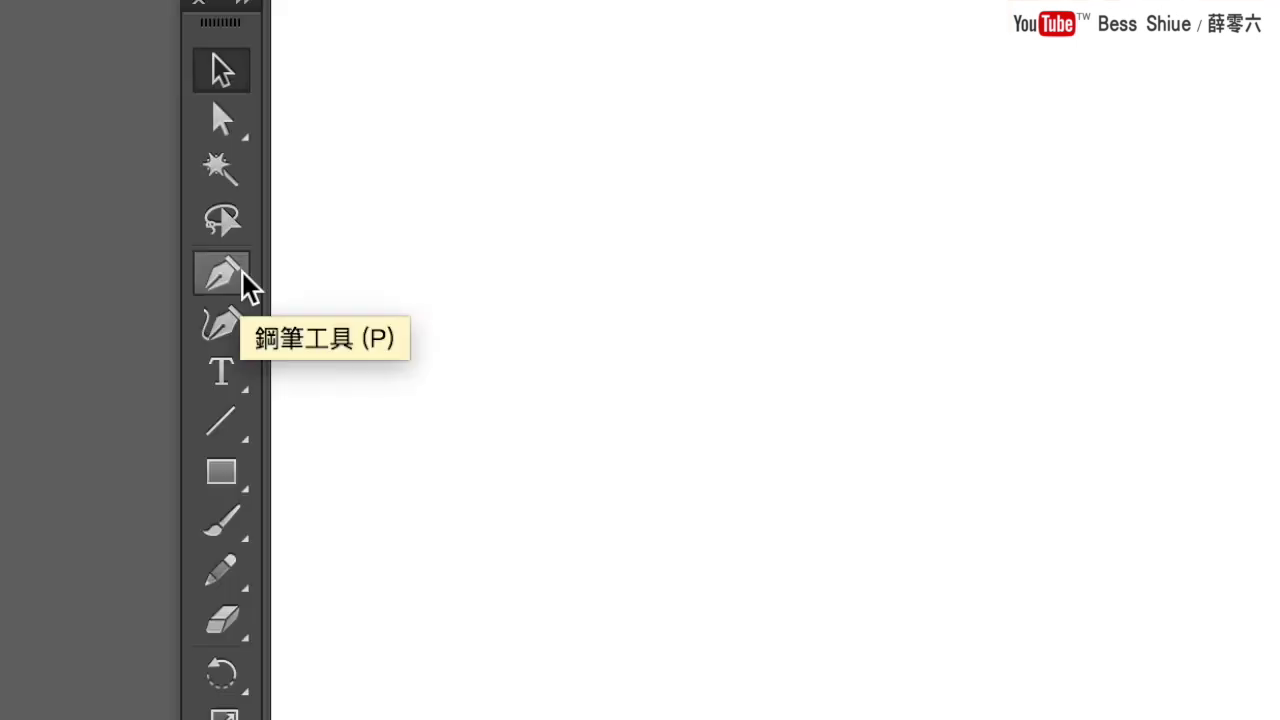
# Step: Draw a closed page outline with the Pen tool, curving its top and bottom edges
pyautogui.click(97, 167)
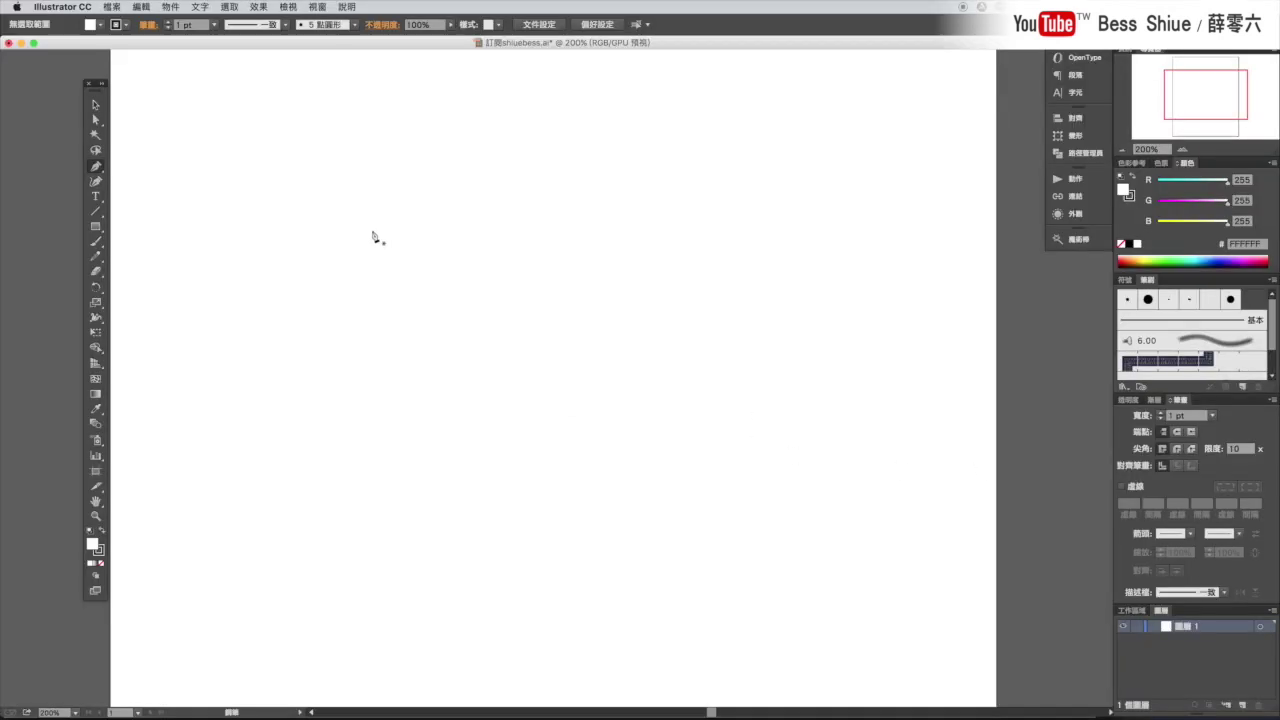
pyautogui.click(368, 232)
pyautogui.moveTo(601, 266); pyautogui.dragTo(694, 328)
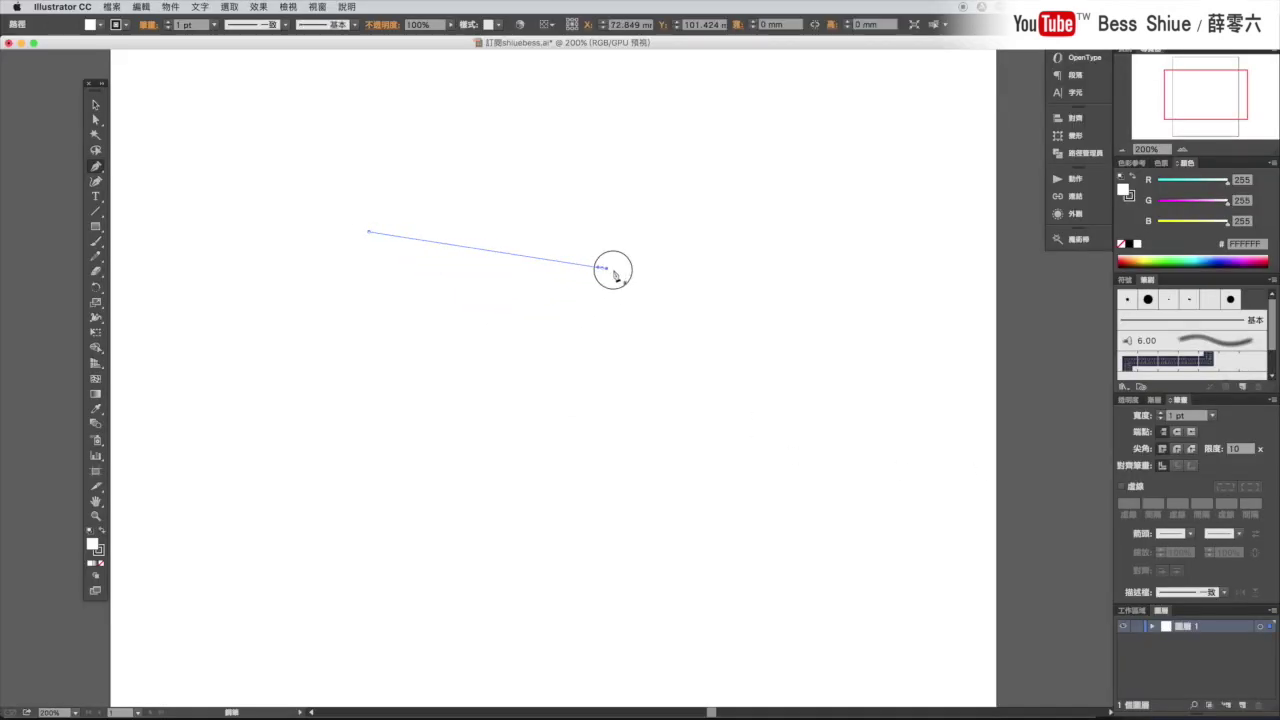
pyautogui.click(601, 267)
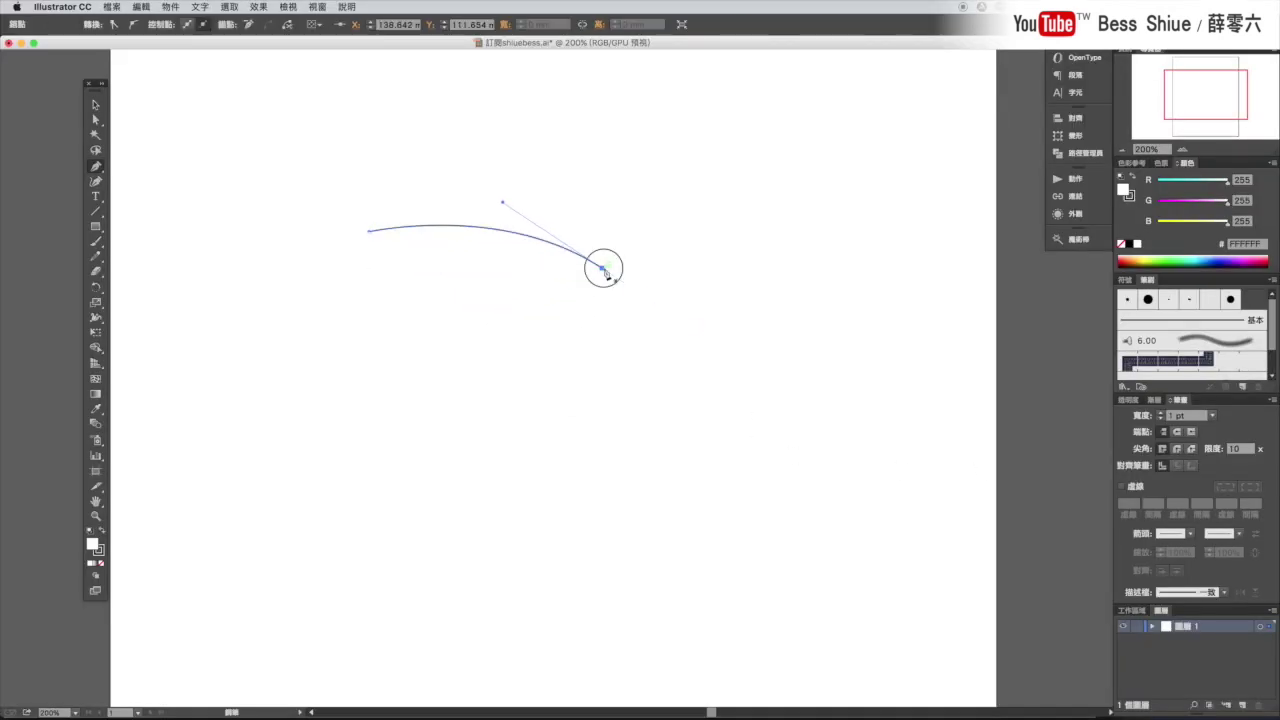
pyautogui.click(597, 553)
pyautogui.moveTo(355, 538); pyautogui.dragTo(290, 563)
pyautogui.click(368, 231)
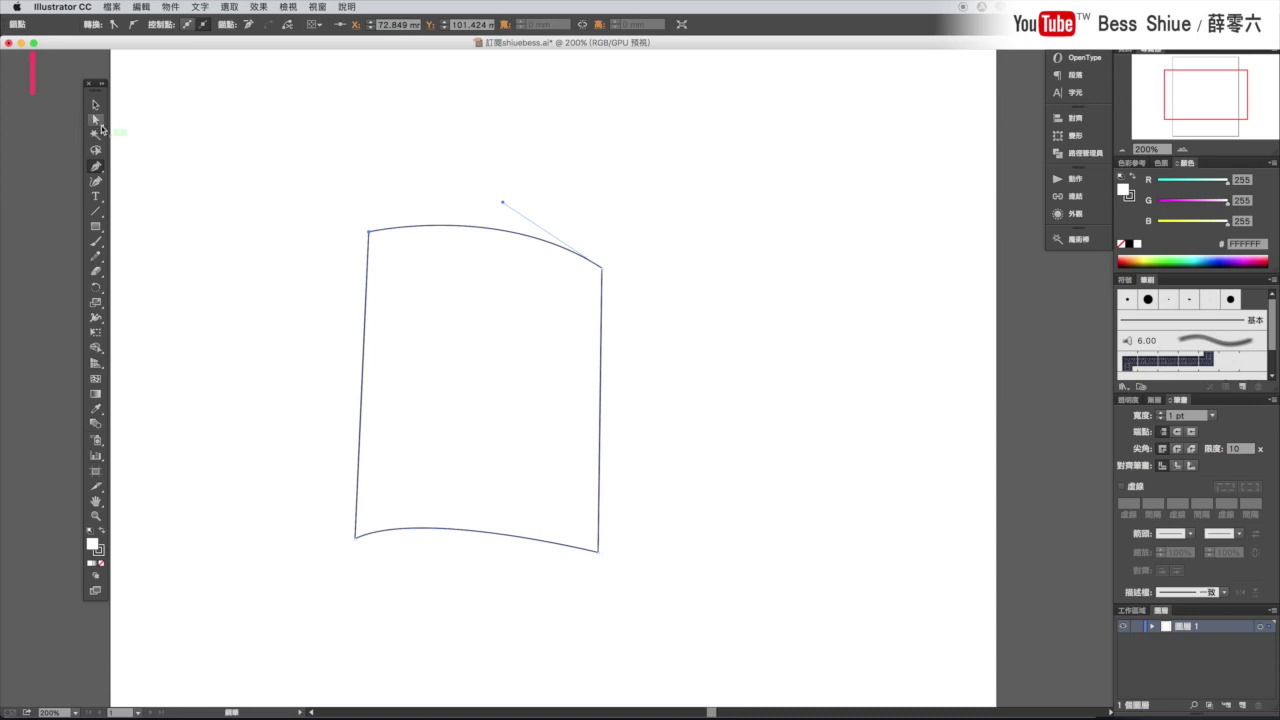
# Step: Adjust the page's bottom corner anchors and handles to make the lower edge wavy
pyautogui.click(99, 124)
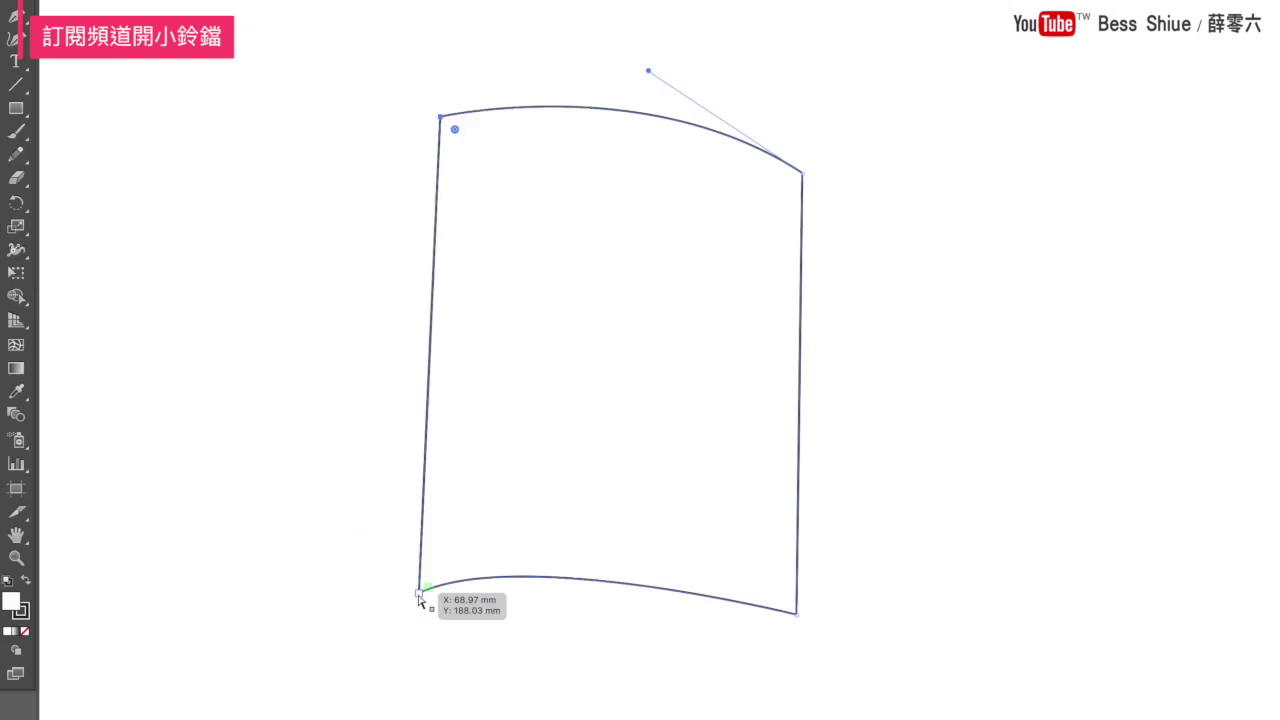
pyautogui.click(419, 594)
pyautogui.moveTo(419, 594); pyautogui.dragTo(430, 588)
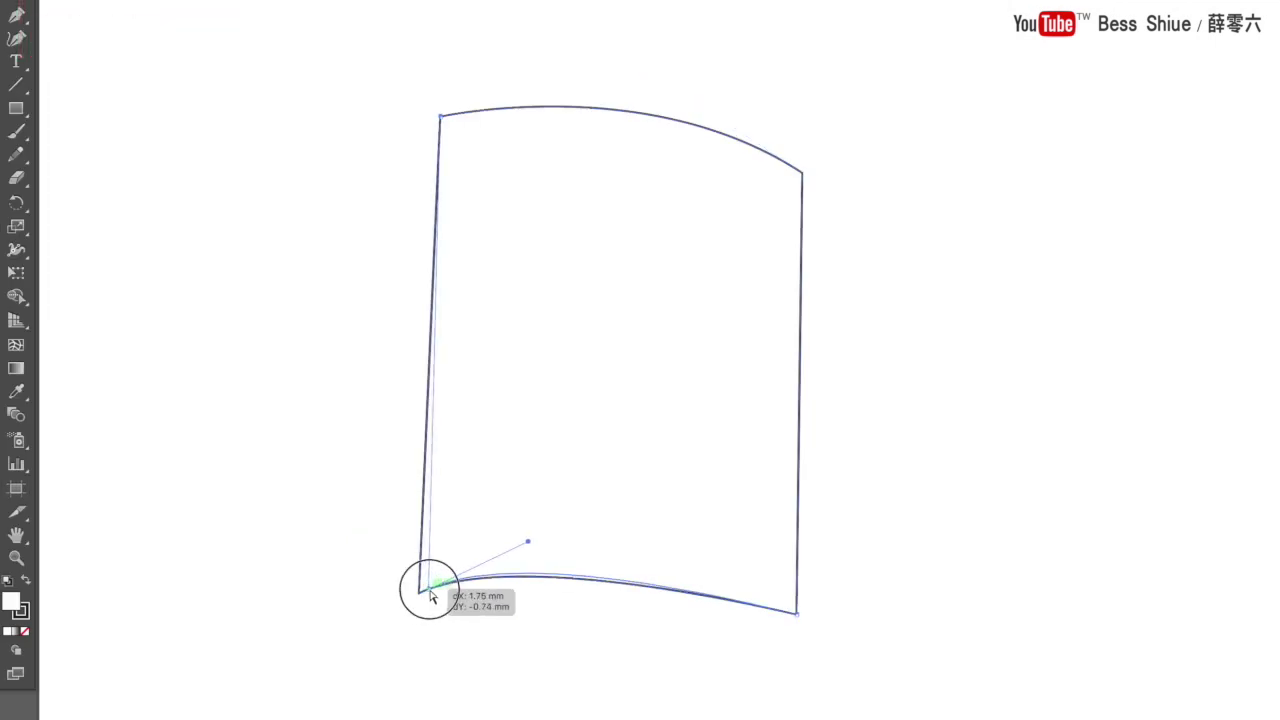
pyautogui.moveTo(529, 541); pyautogui.dragTo(546, 551)
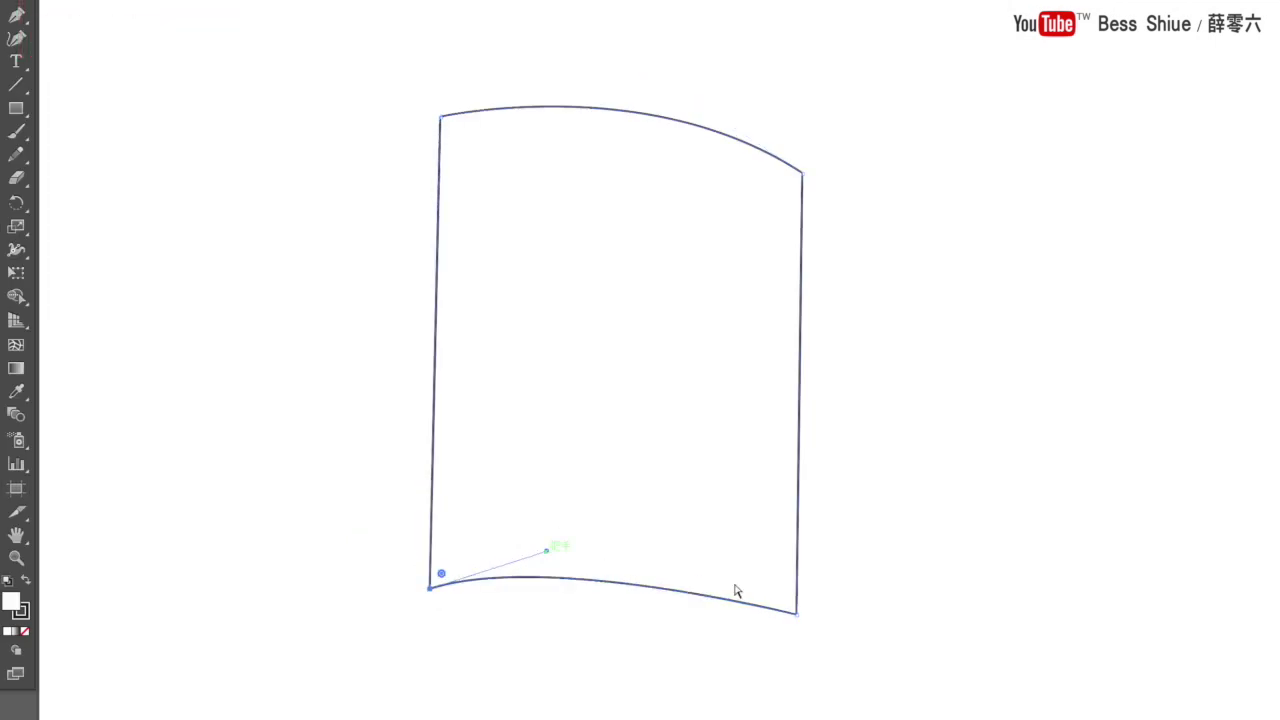
pyautogui.moveTo(797, 613); pyautogui.dragTo(794, 641)
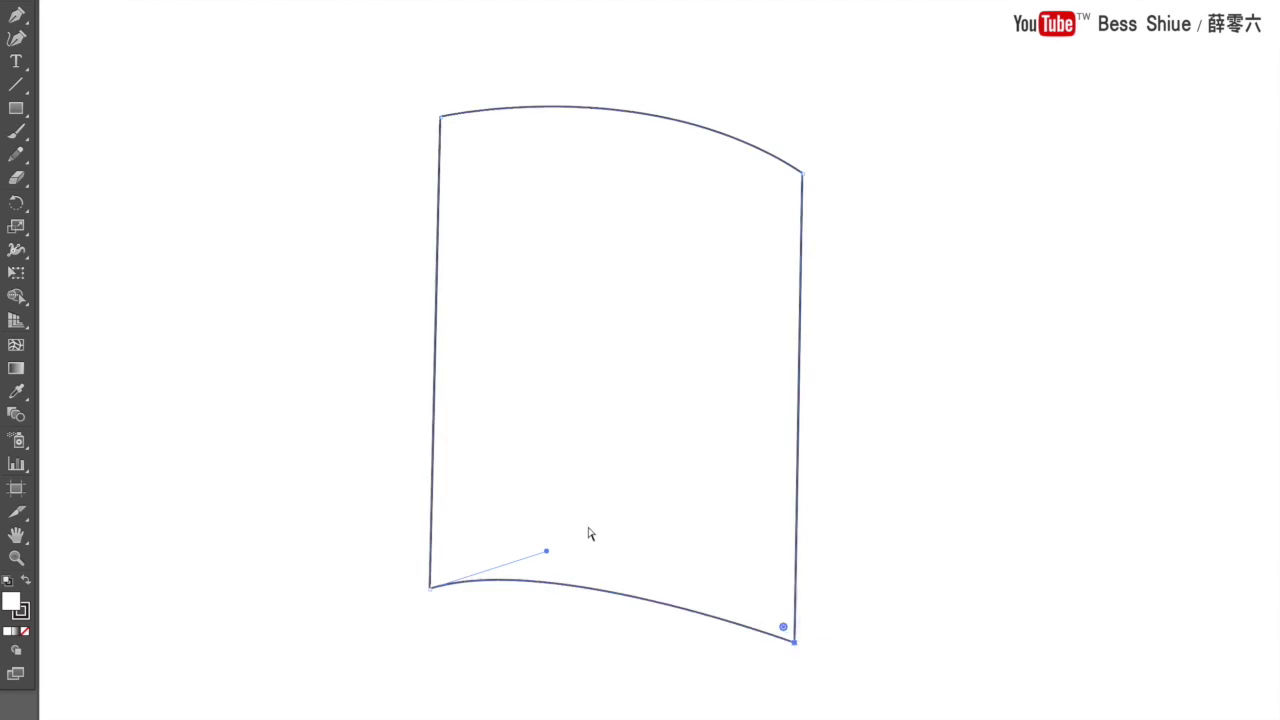
pyautogui.moveTo(546, 552); pyautogui.dragTo(575, 541)
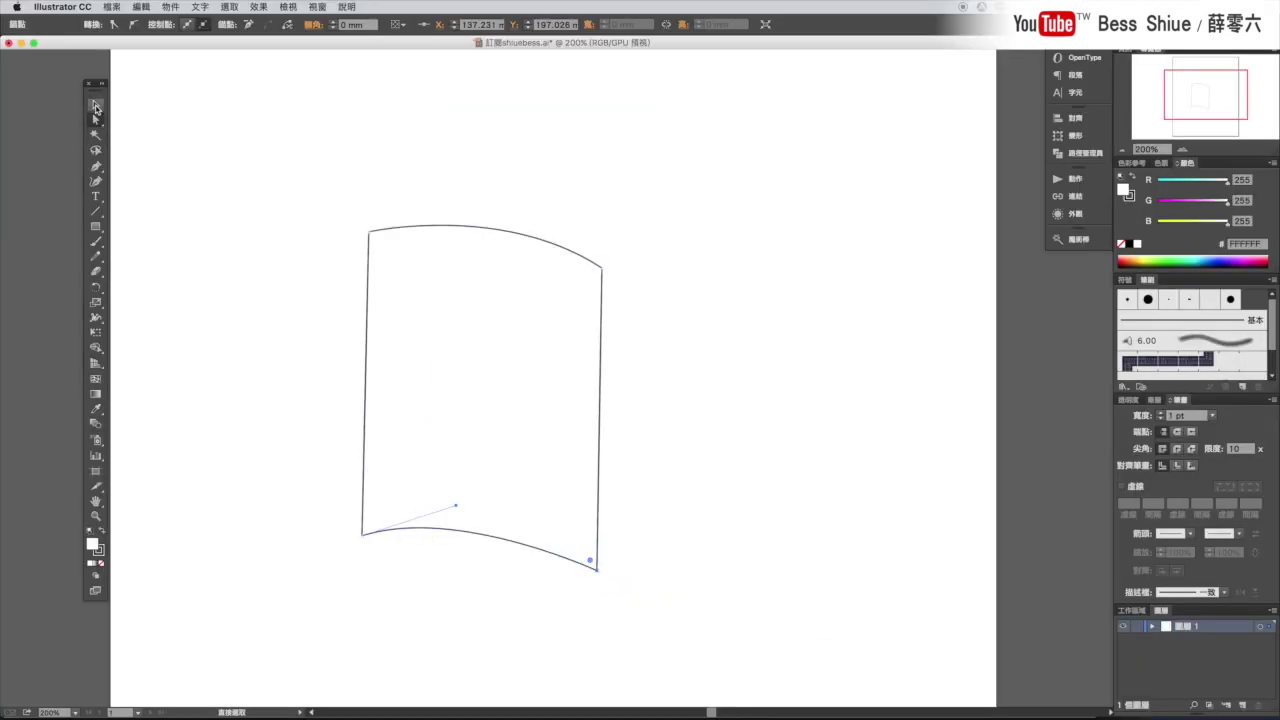
# Step: Alt-drag a duplicate of the page up and to the right
pyautogui.click(96, 105)
pyautogui.click(382, 300)
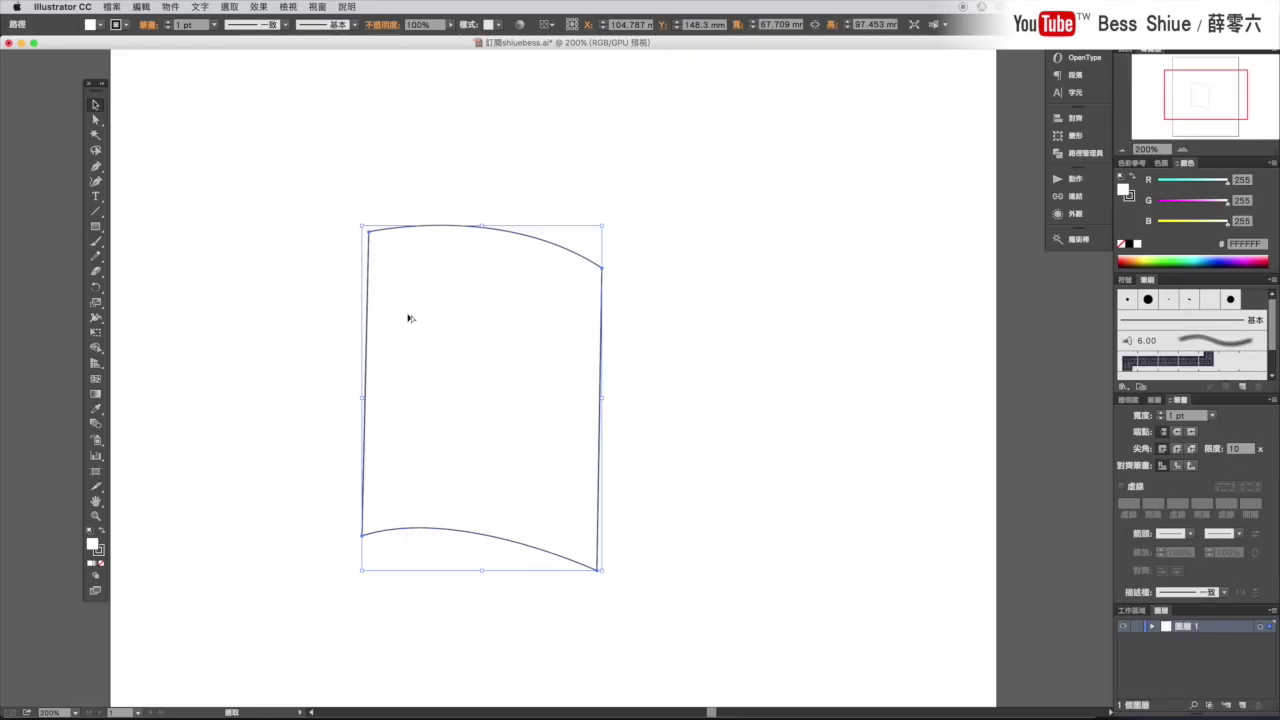
pyautogui.moveTo(409, 317)
pyautogui.mouseDown()
pyautogui.moveTo(433, 254)
pyautogui.moveTo(436, 291)
pyautogui.mouseUp()
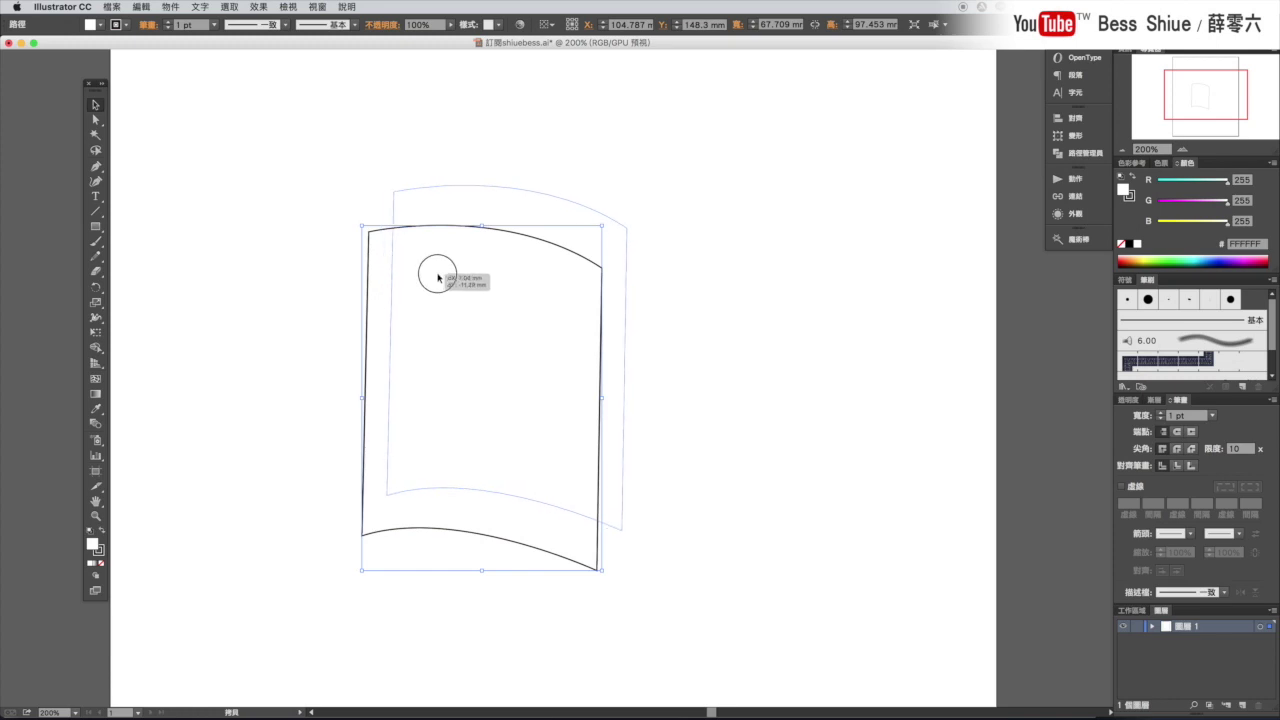
pyautogui.moveTo(436, 291); pyautogui.dragTo(445, 278)
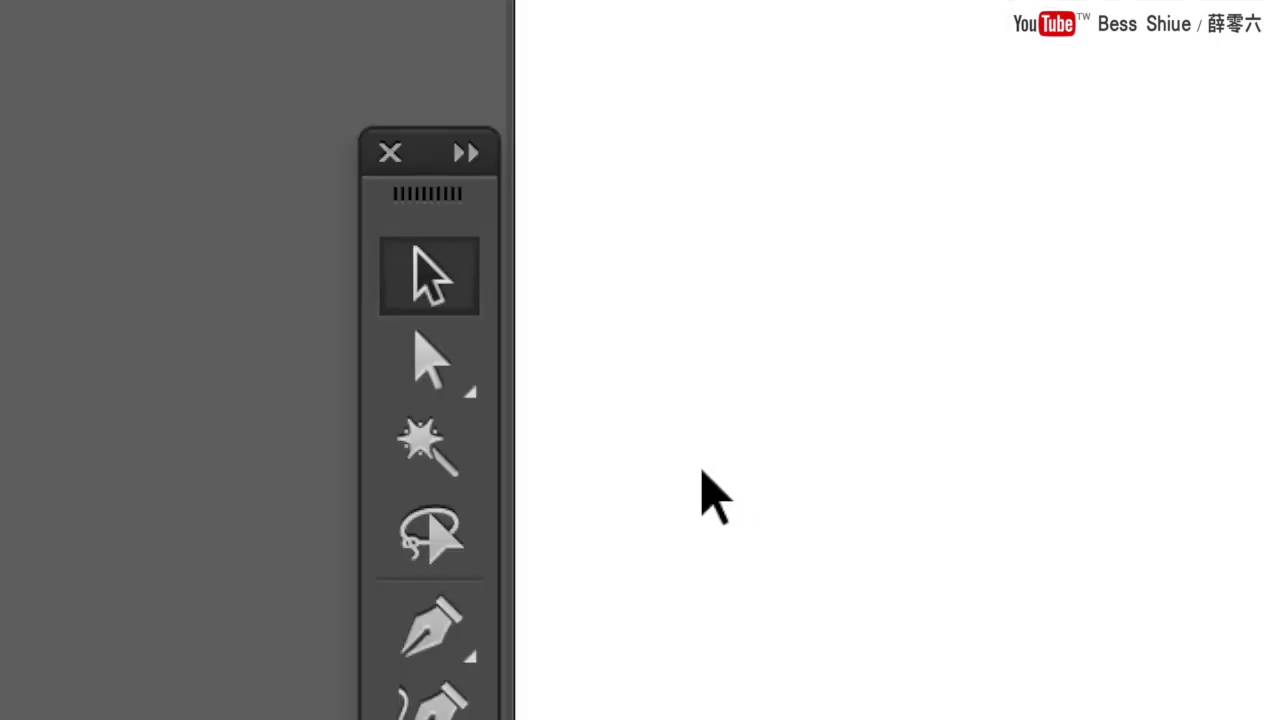
# Step: Bend the copy's top edge inward and move its bottom right corner
pyautogui.click(467, 393)
pyautogui.click(809, 149)
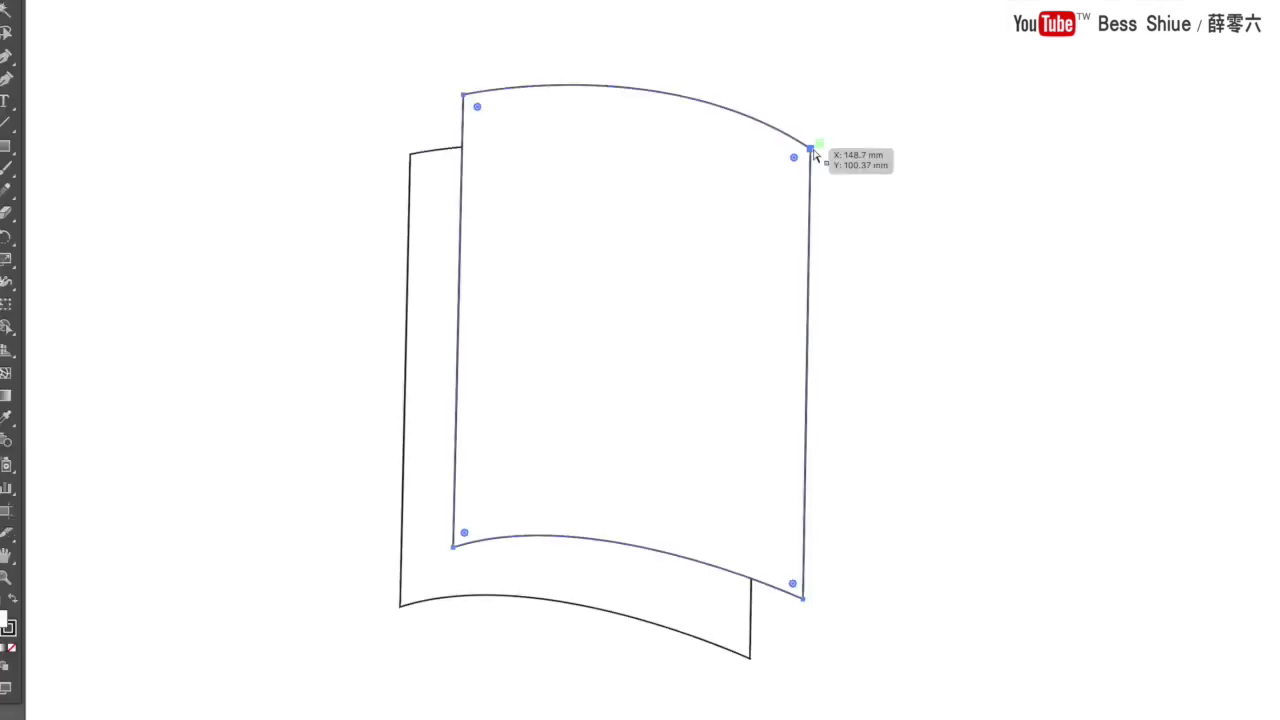
pyautogui.moveTo(660, 53); pyautogui.dragTo(636, 156)
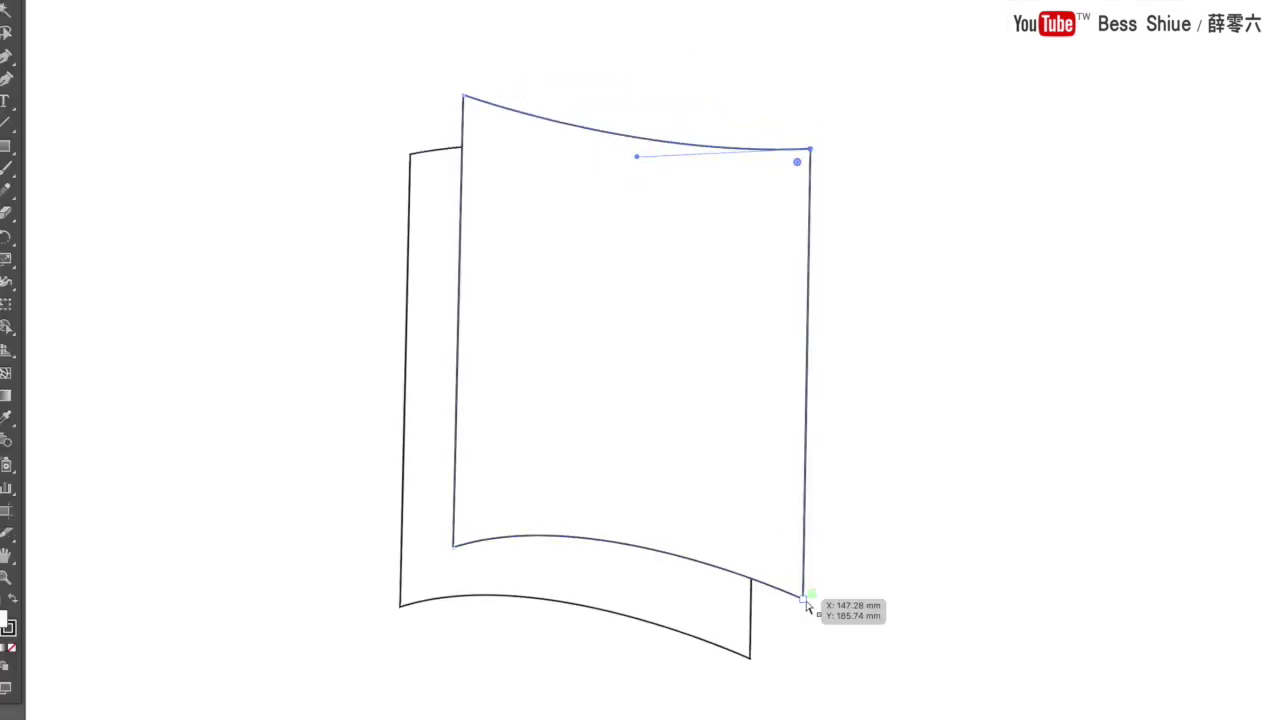
pyautogui.moveTo(805, 600)
pyautogui.mouseDown()
pyautogui.moveTo(600, 580)
pyautogui.moveTo(605, 607)
pyautogui.mouseUp()
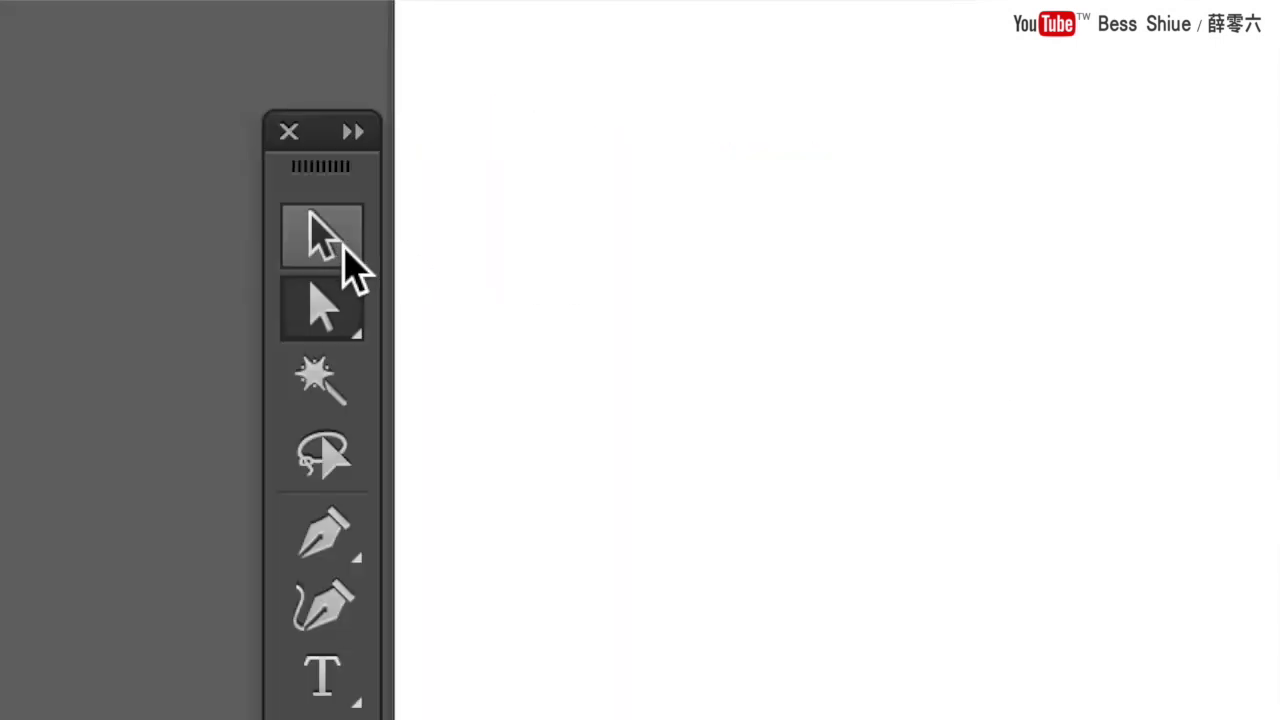
pyautogui.click(340, 250)
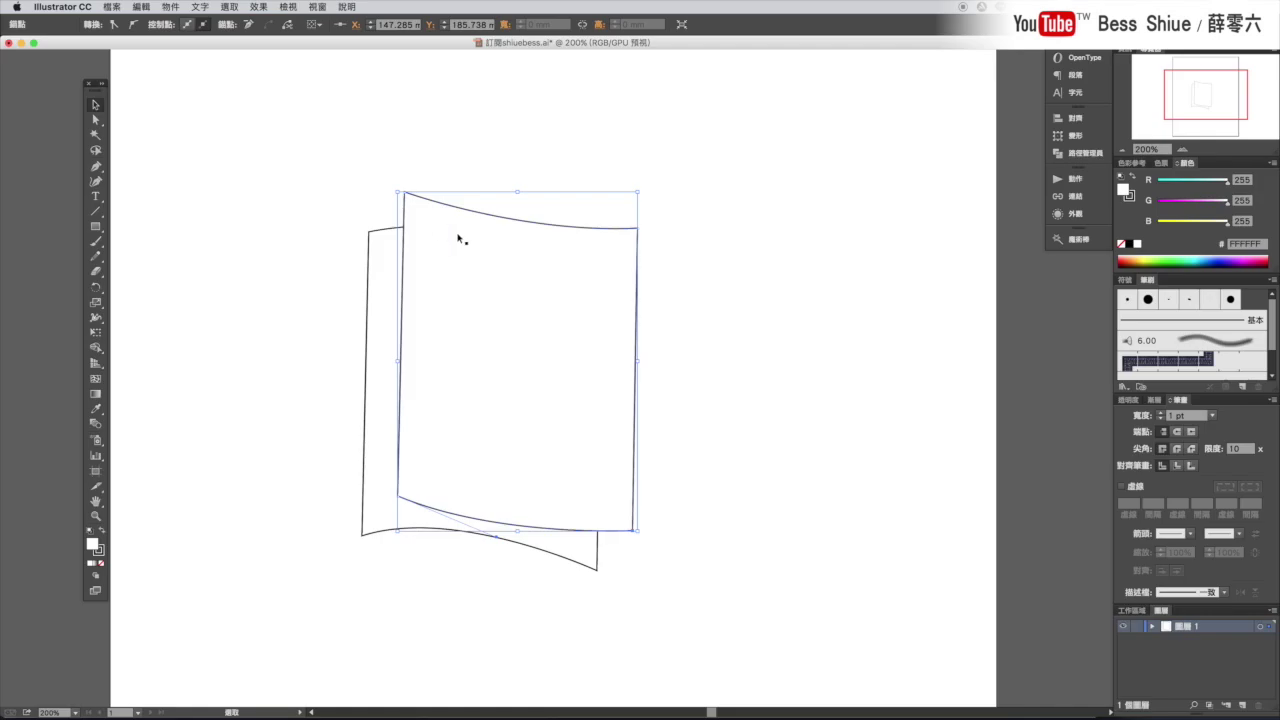
# Step: Send the copied page behind the original with Arrange > Send to Back
pyautogui.rightClick(508, 268)
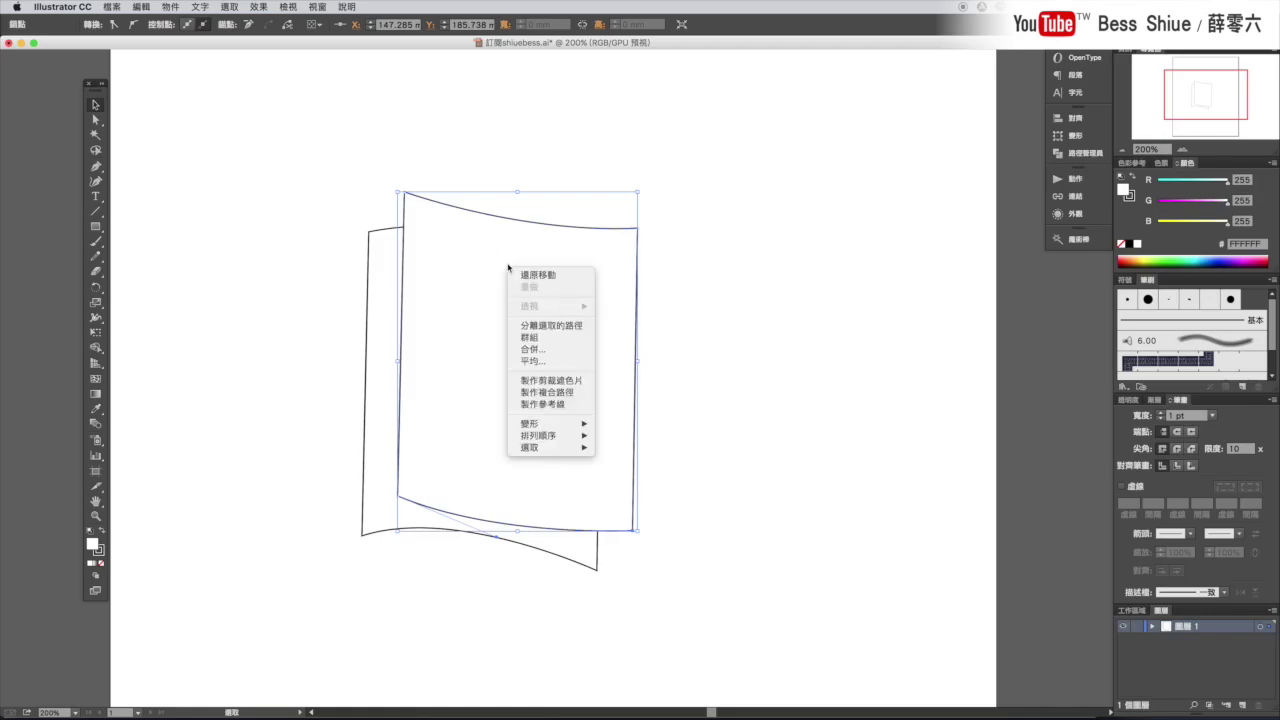
pyautogui.moveTo(545, 435)
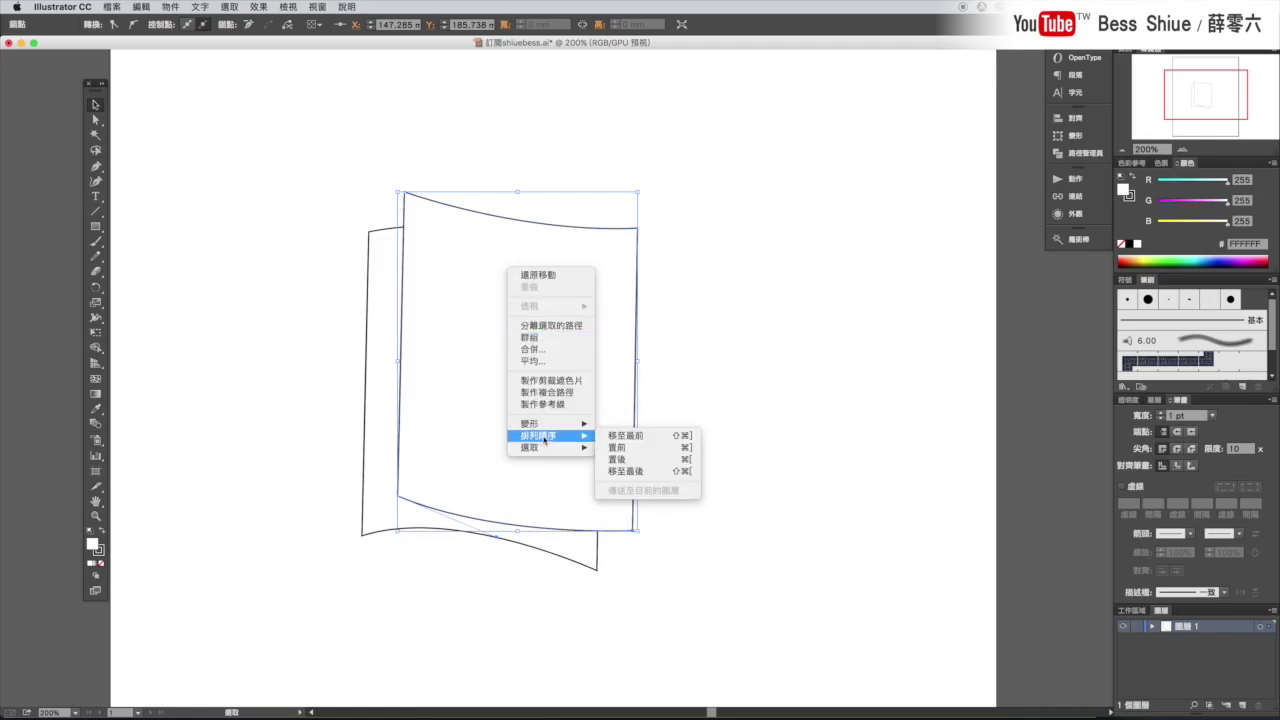
pyautogui.click(665, 479)
pyautogui.click(695, 458)
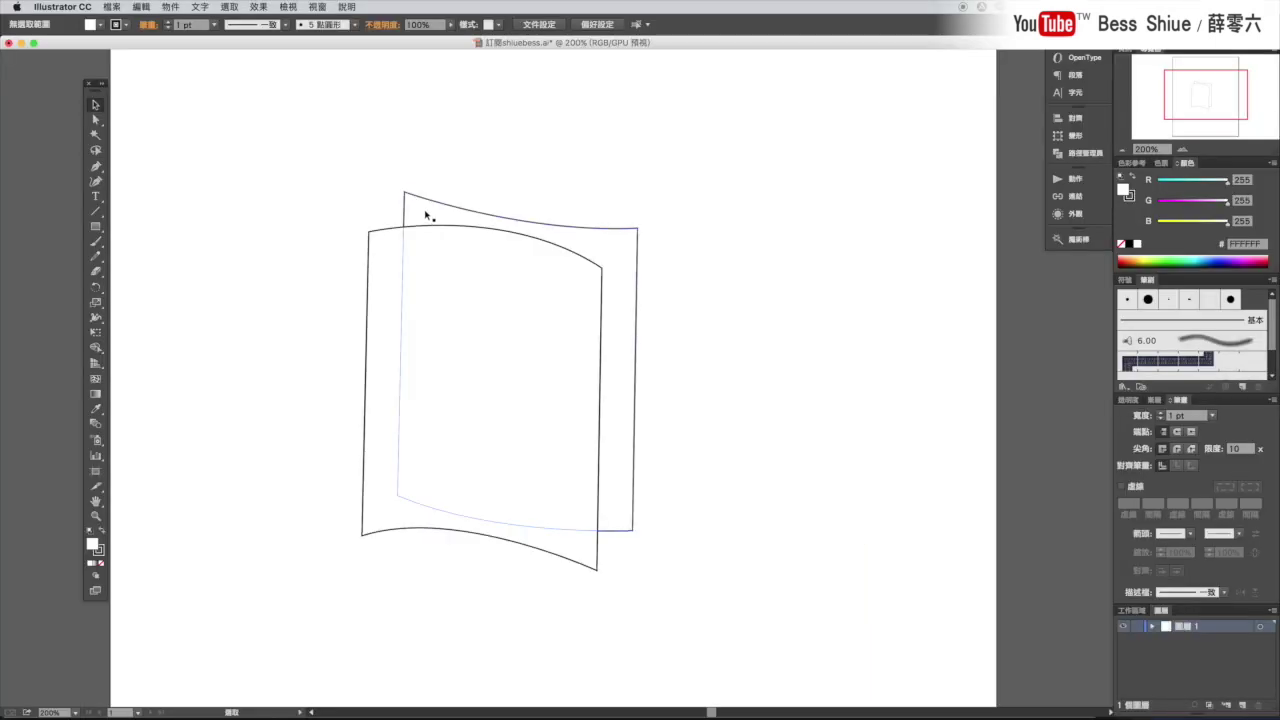
# Step: Shift the back page right of the front page, then marquee-select both outlines
pyautogui.moveTo(426, 210)
pyautogui.mouseDown()
pyautogui.moveTo(477, 163)
pyautogui.moveTo(416, 231)
pyautogui.mouseUp()
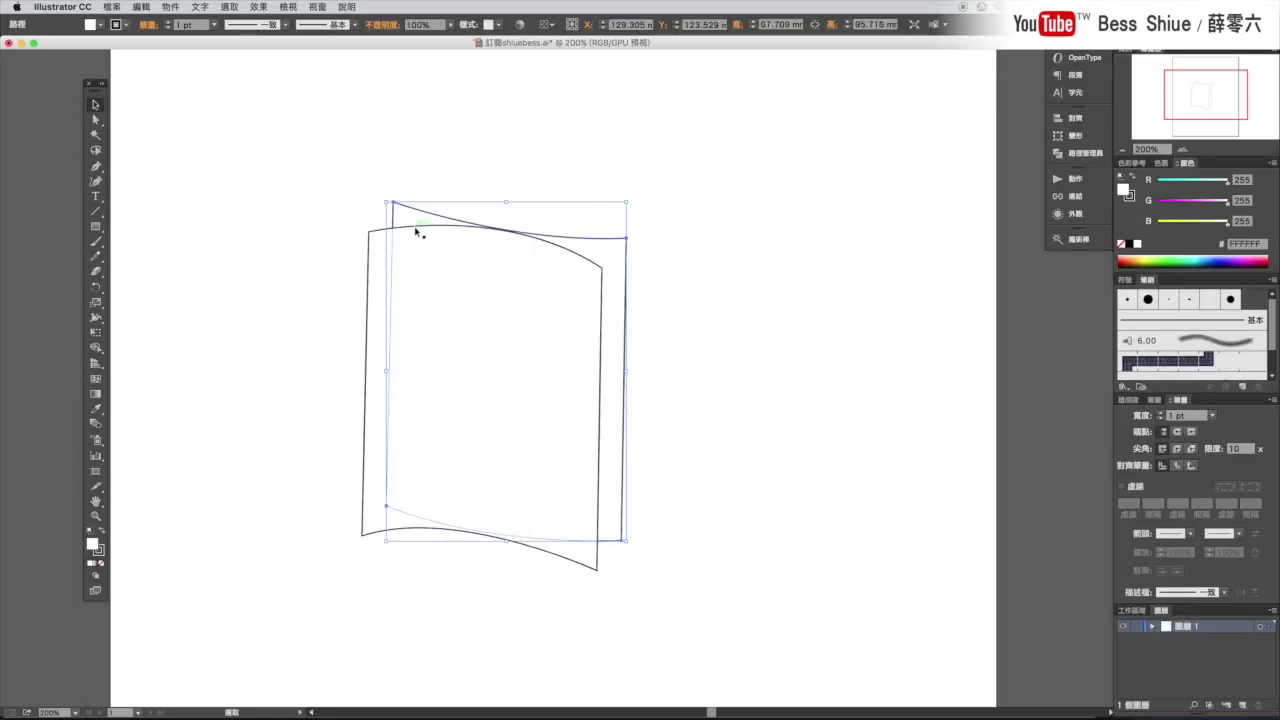
pyautogui.click(650, 186)
pyautogui.moveTo(608, 242); pyautogui.dragTo(615, 243)
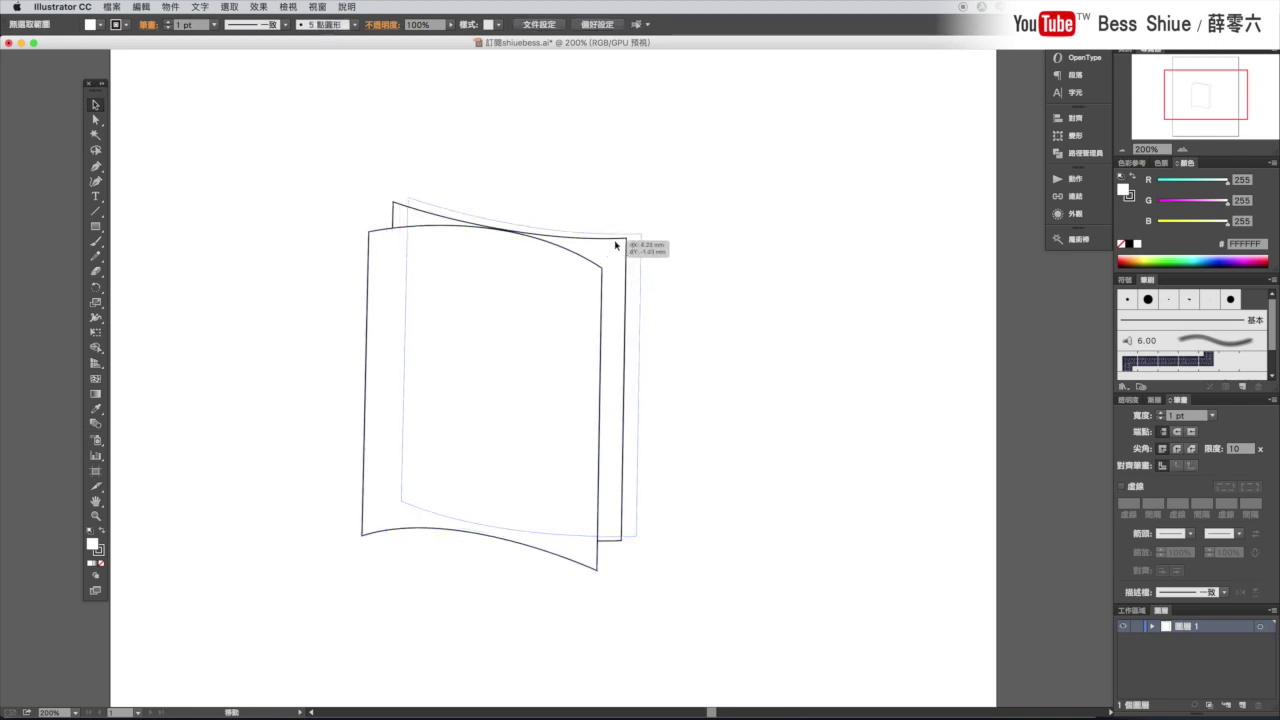
pyautogui.moveTo(615, 243); pyautogui.dragTo(623, 243)
pyautogui.click(709, 276)
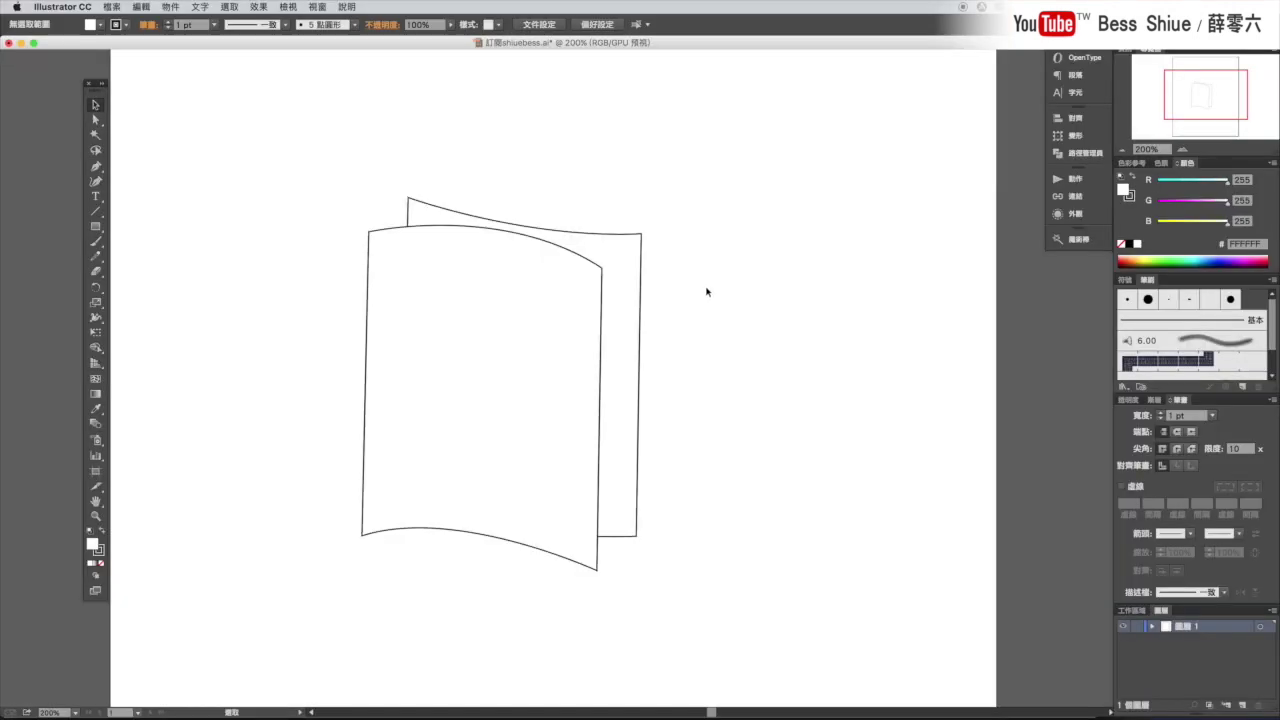
pyautogui.moveTo(700, 536); pyautogui.dragTo(312, 160)
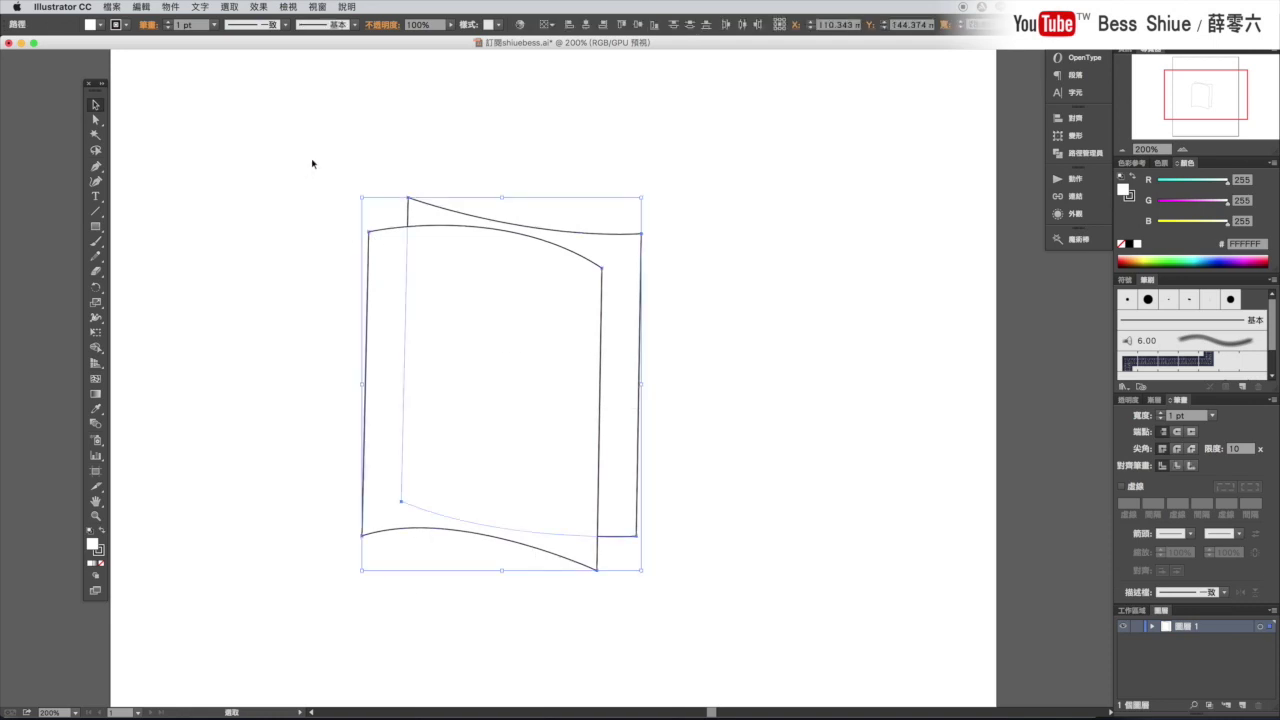
# Step: Blend the two page outlines via Object > Blend, then open Blend Options
pyautogui.click(167, 8)
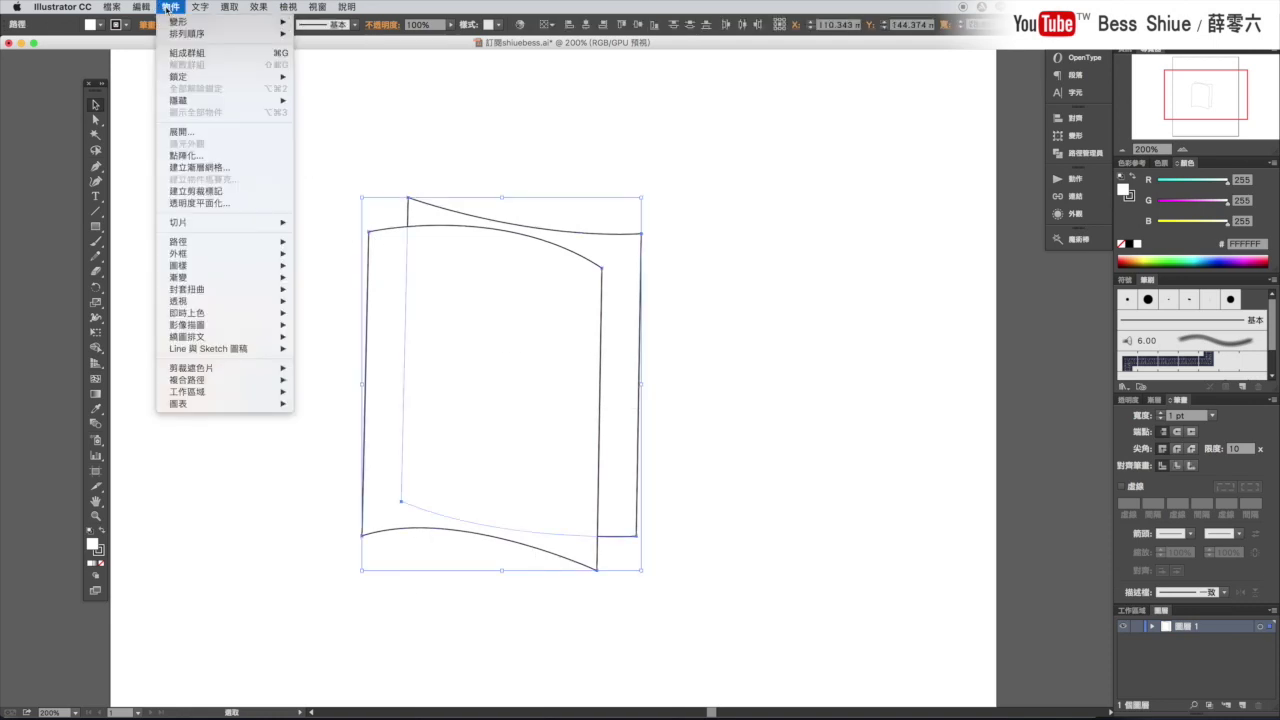
pyautogui.moveTo(303, 471)
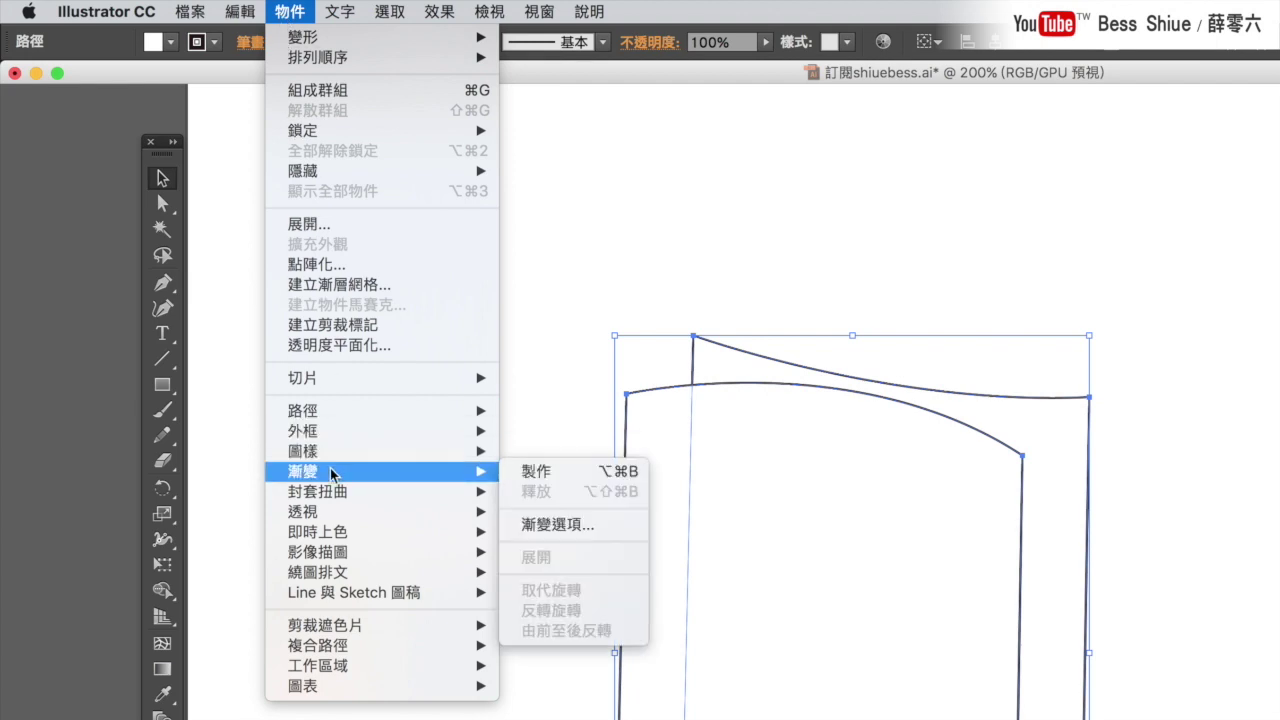
pyautogui.click(561, 476)
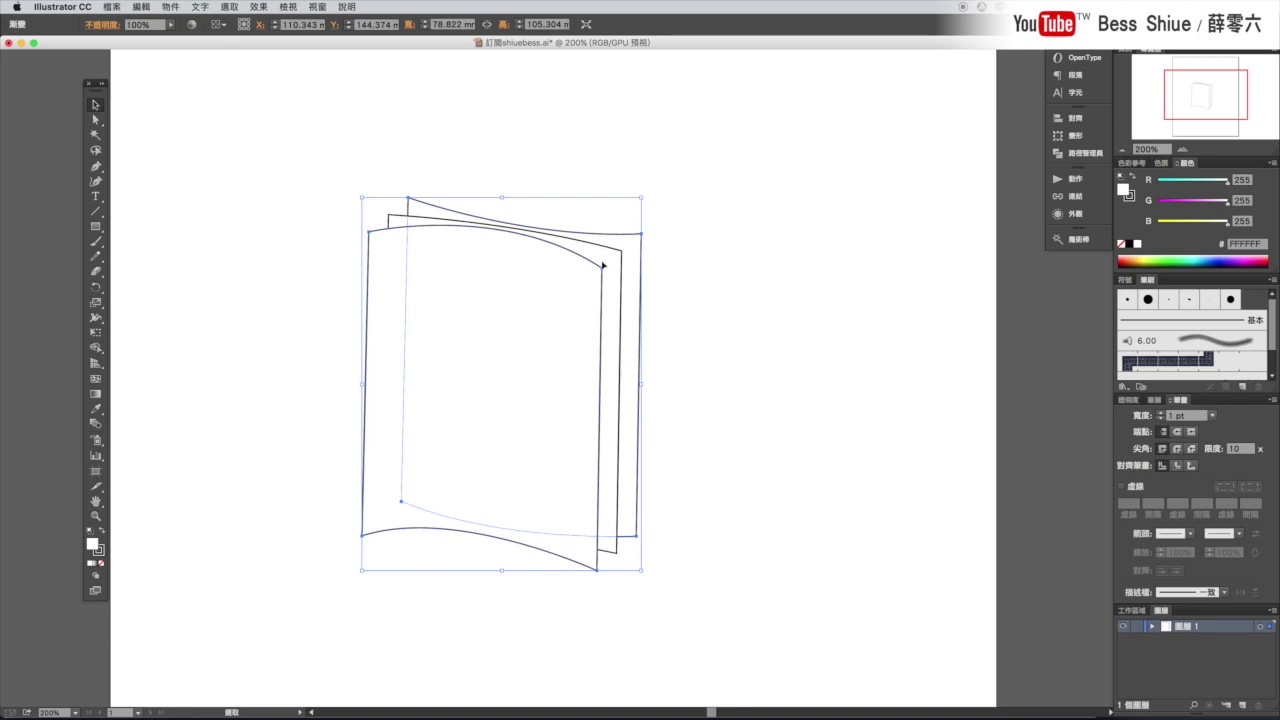
pyautogui.click(142, 7)
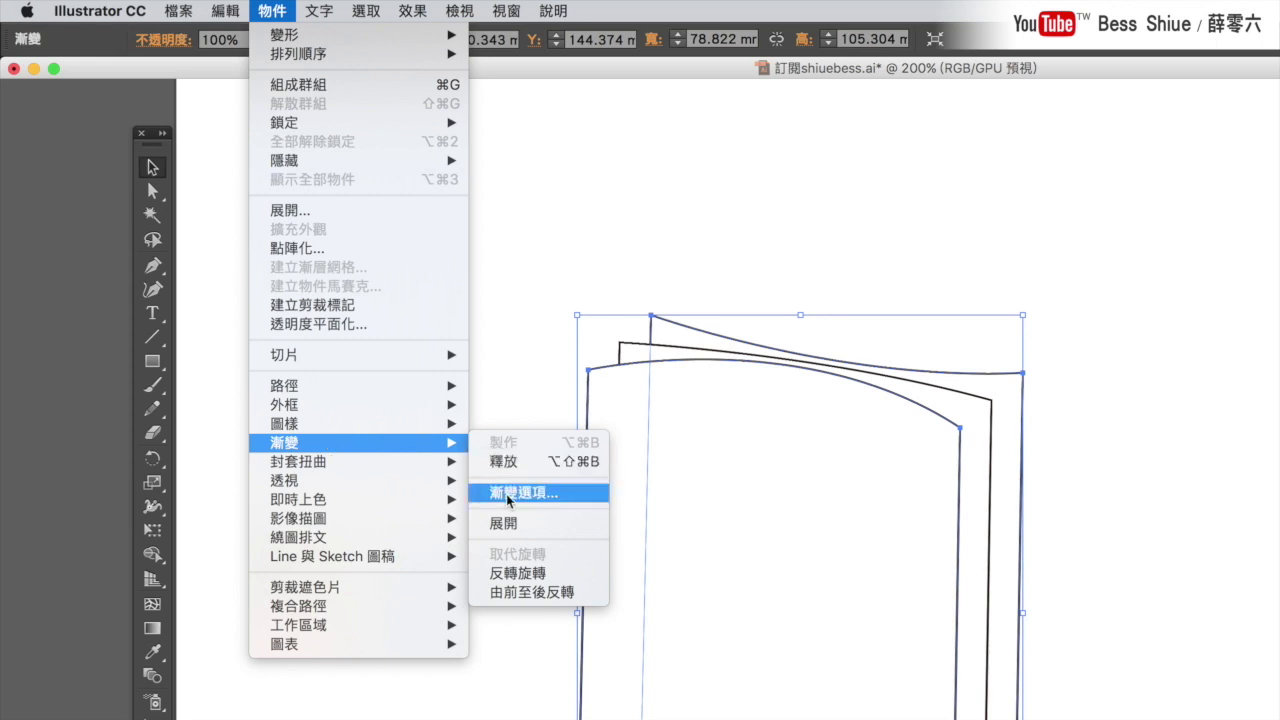
pyautogui.click(521, 493)
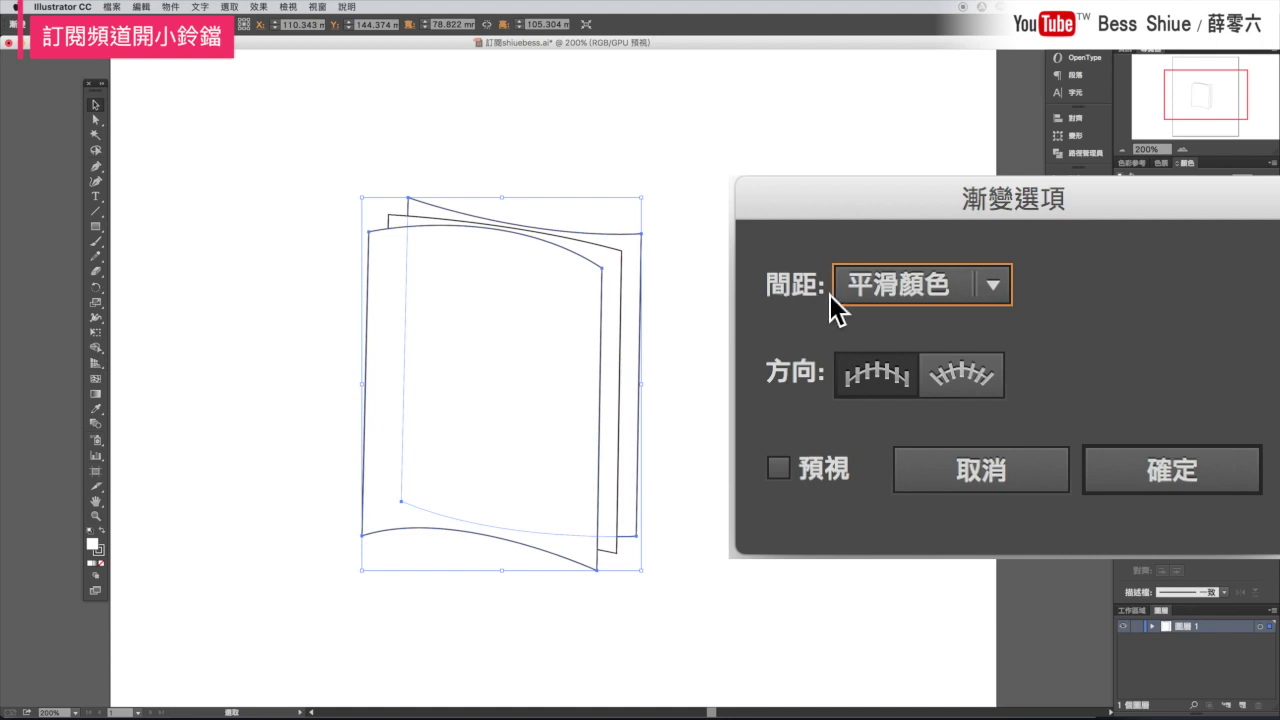
# Step: Set blend spacing to Specified Steps, preview 5 then 10 steps, and confirm
pyautogui.click(938, 289)
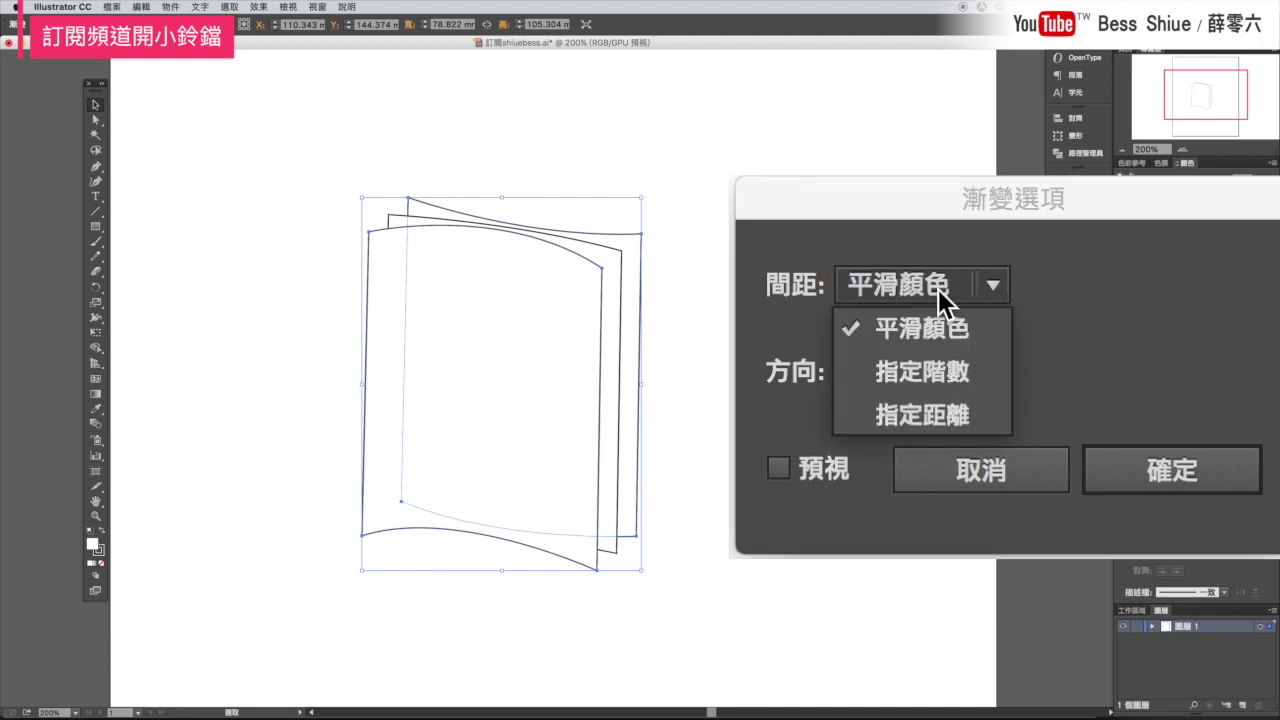
pyautogui.click(936, 379)
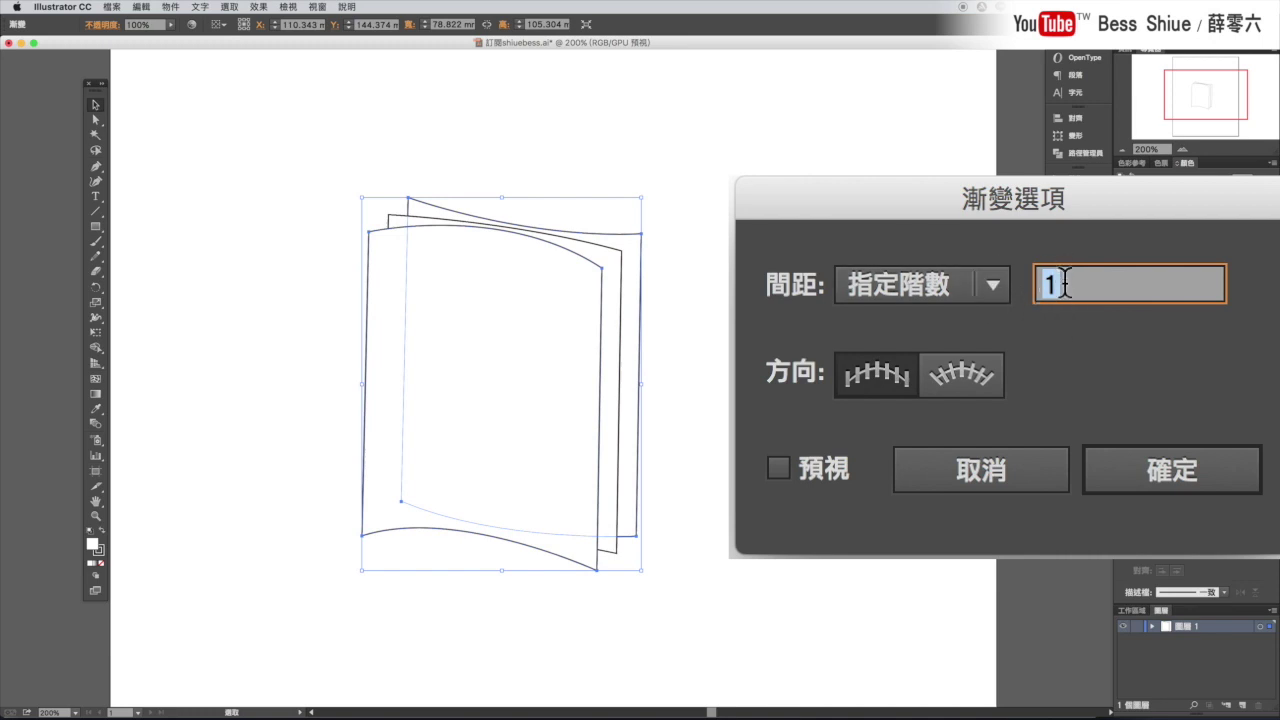
pyautogui.click(785, 472)
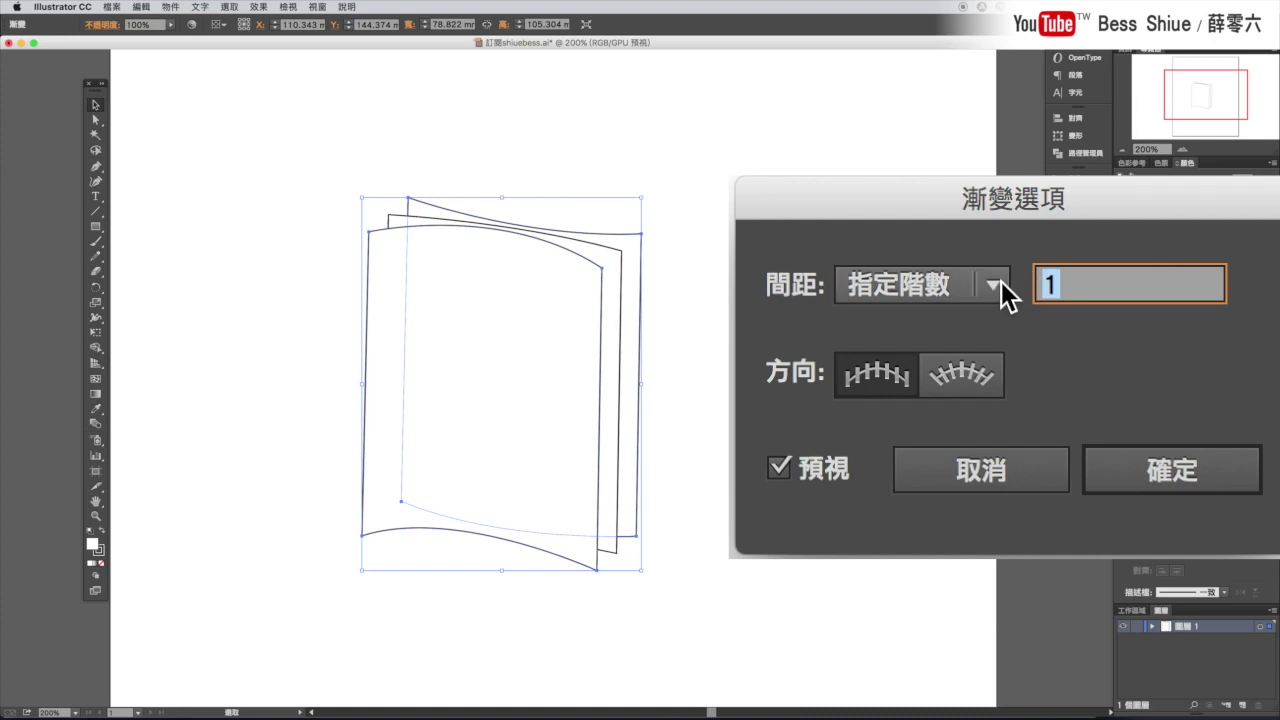
pyautogui.write('5')
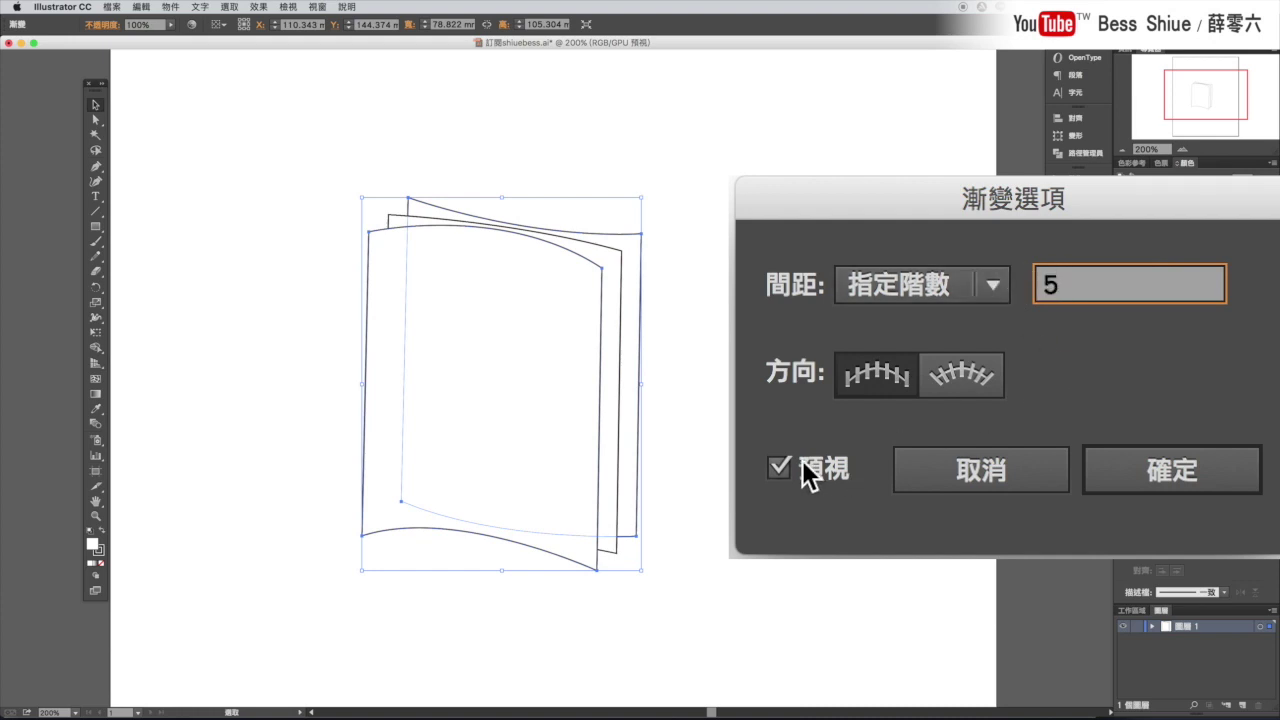
pyautogui.click(823, 475)
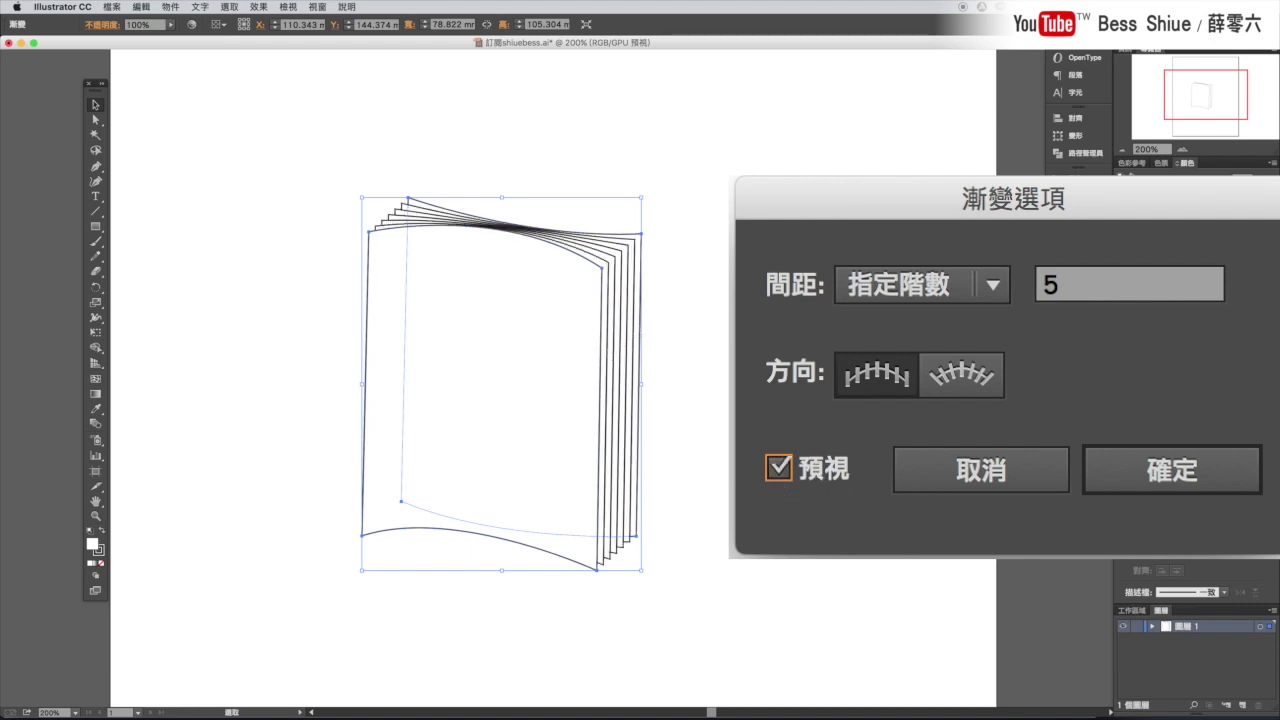
pyautogui.click(1075, 285)
pyautogui.write('10')
pyautogui.click(812, 472)
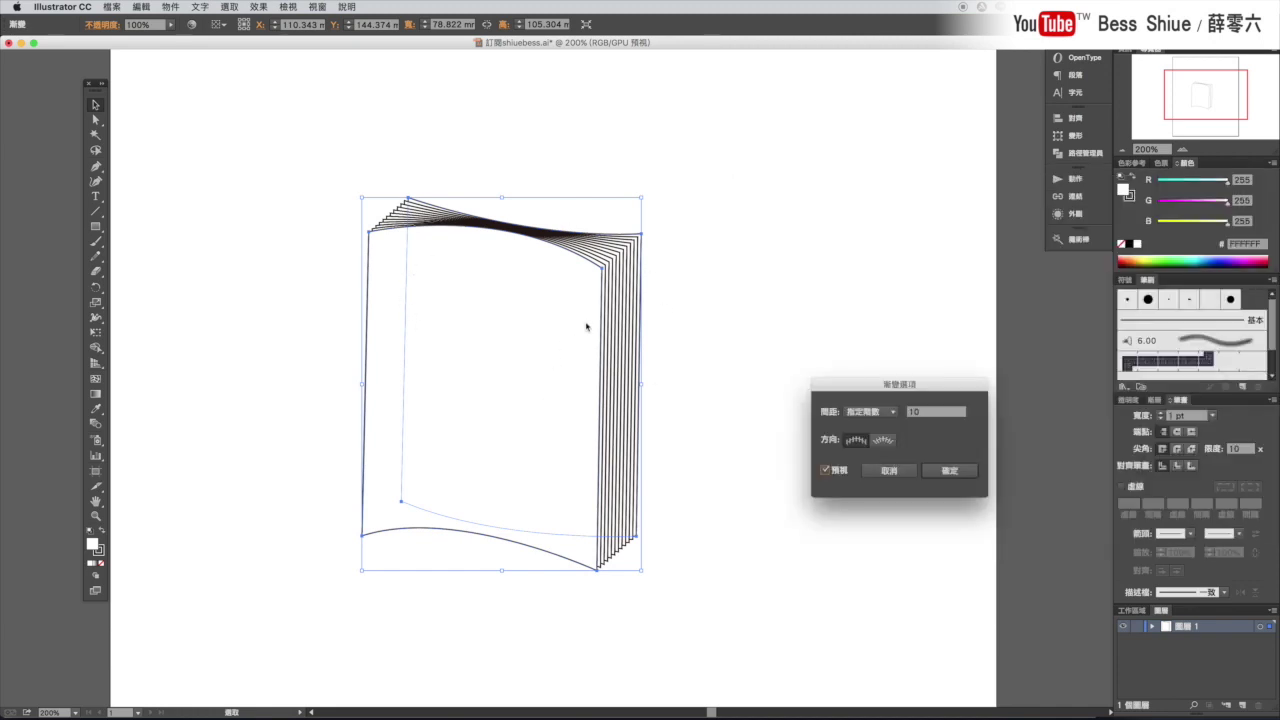
pyautogui.moveTo(896, 384); pyautogui.dragTo(765, 350)
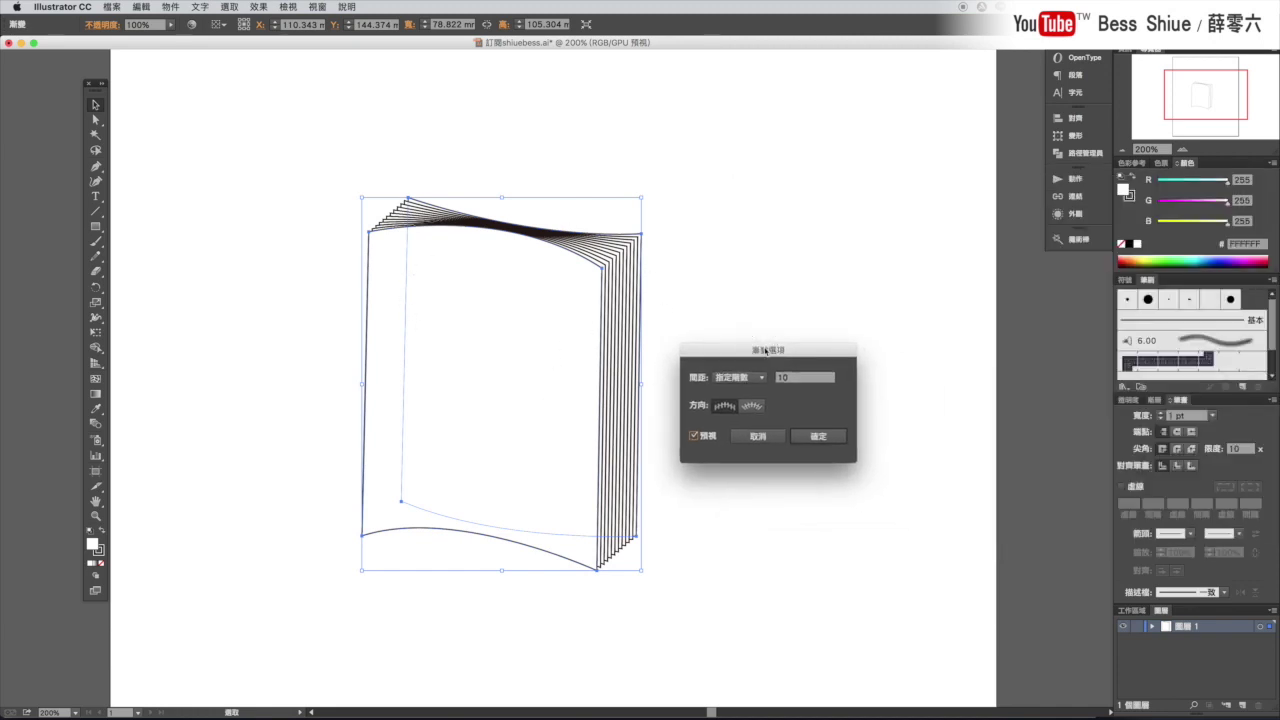
pyautogui.click(818, 437)
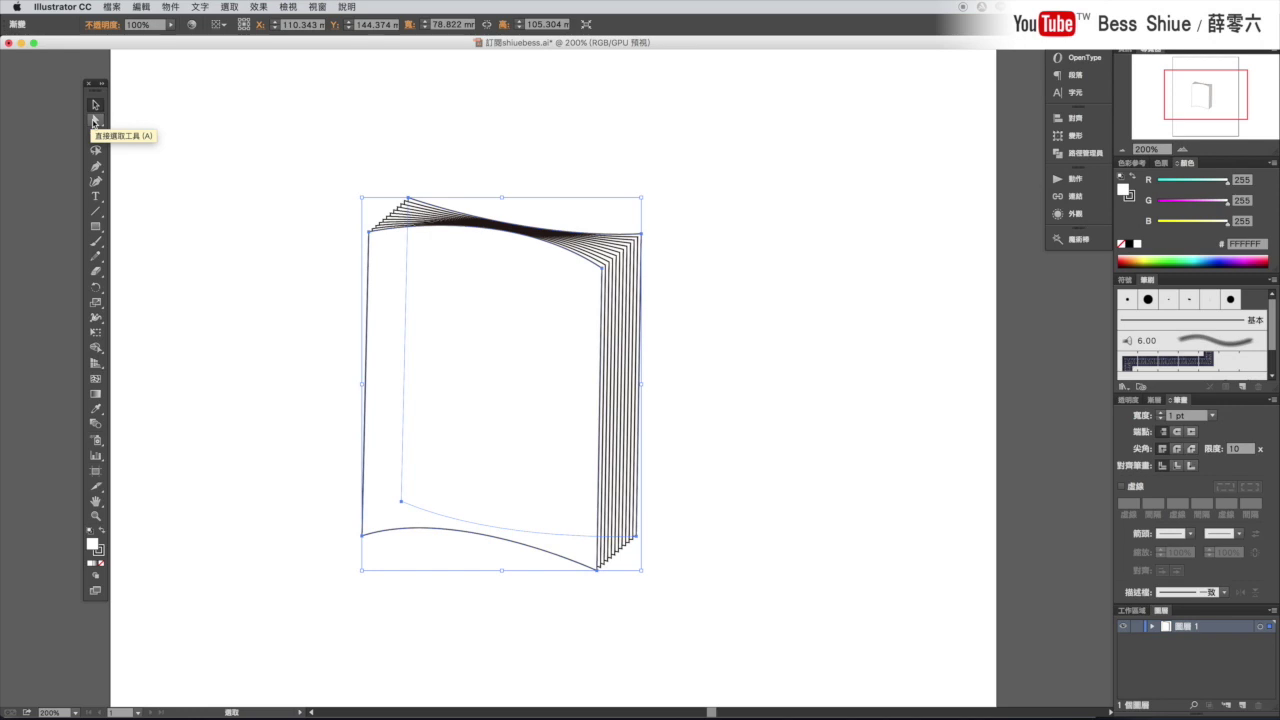
# Step: With Direct Selection, deselect the stack and drag the front page left and down
pyautogui.click(95, 121)
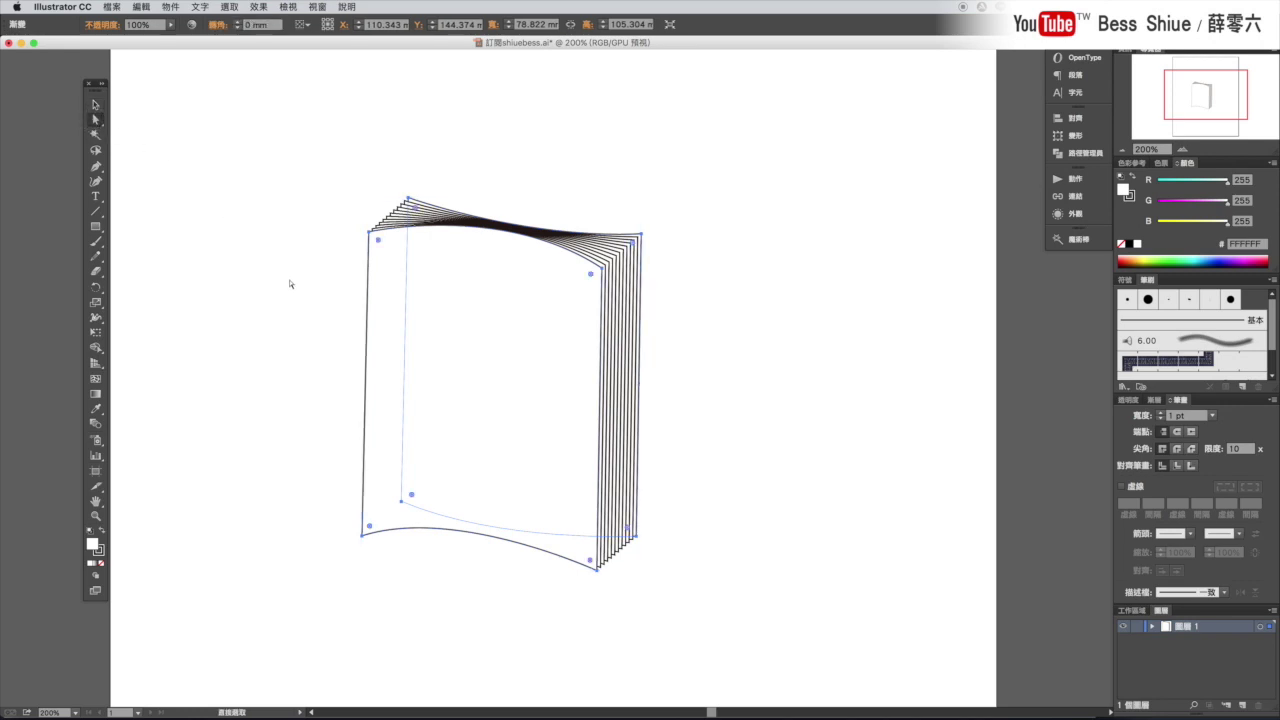
pyautogui.click(290, 284)
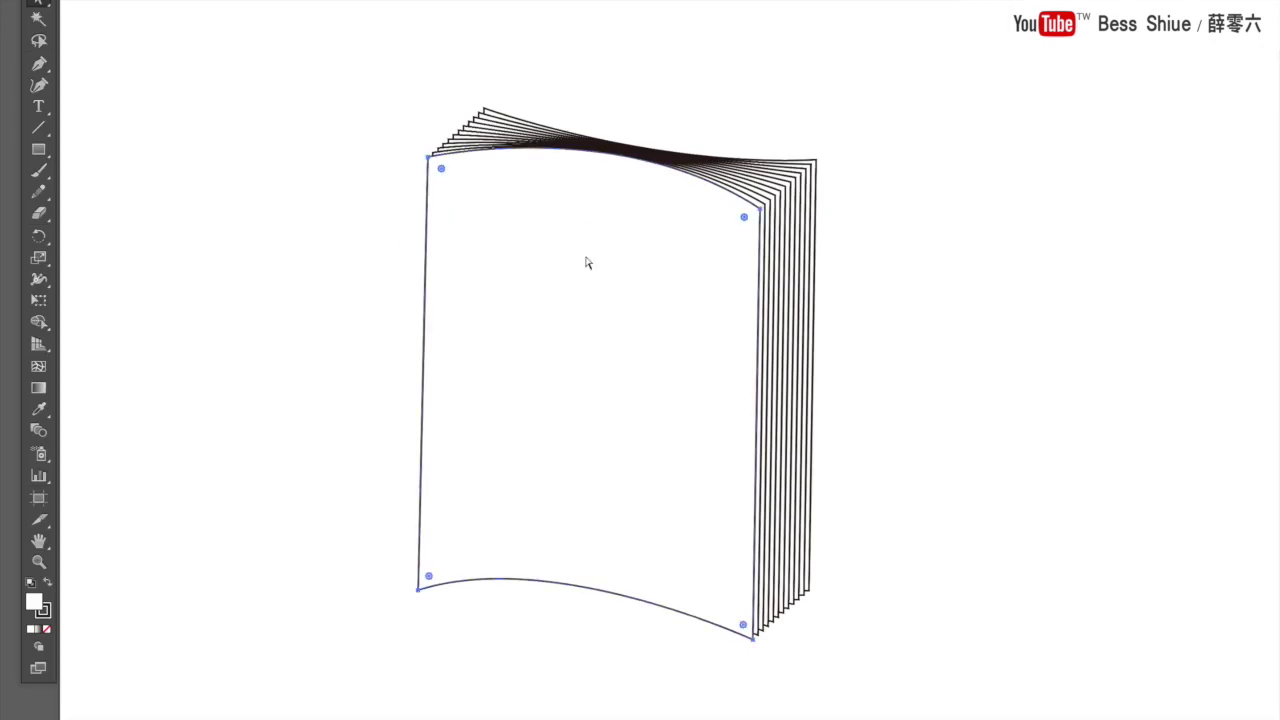
pyautogui.moveTo(587, 262); pyautogui.dragTo(542, 286)
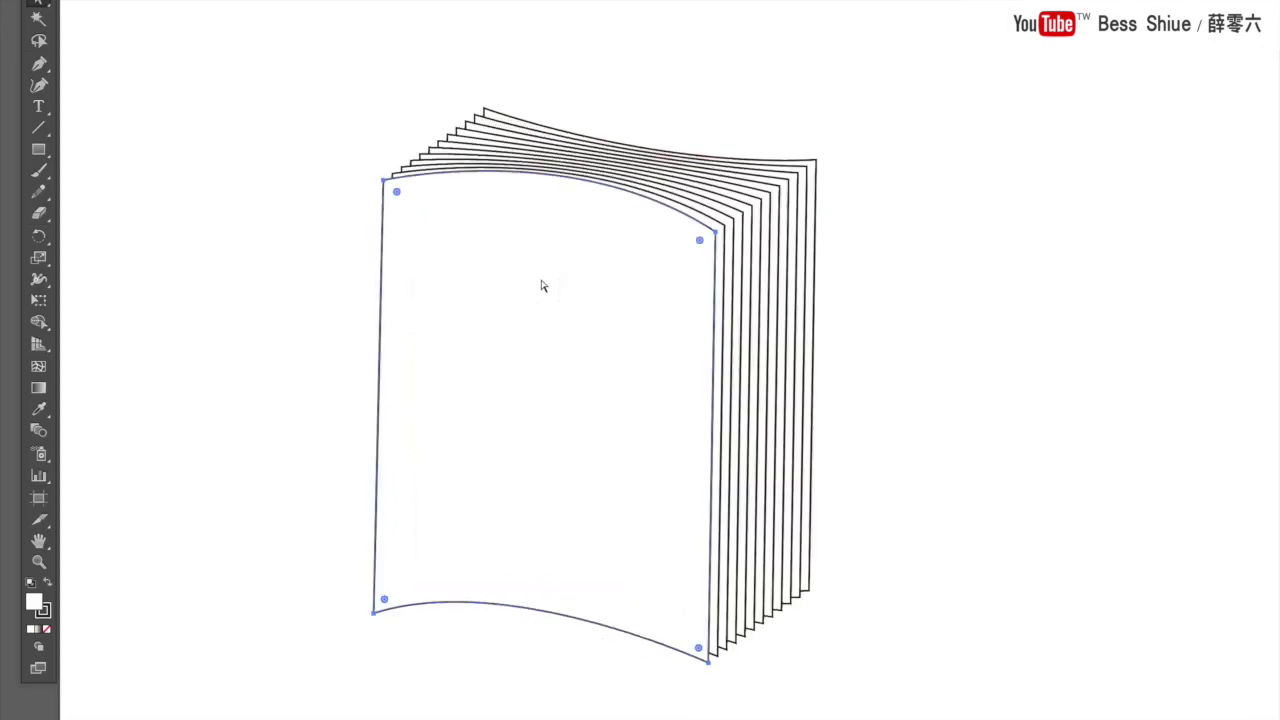
pyautogui.moveTo(713, 282); pyautogui.dragTo(716, 274)
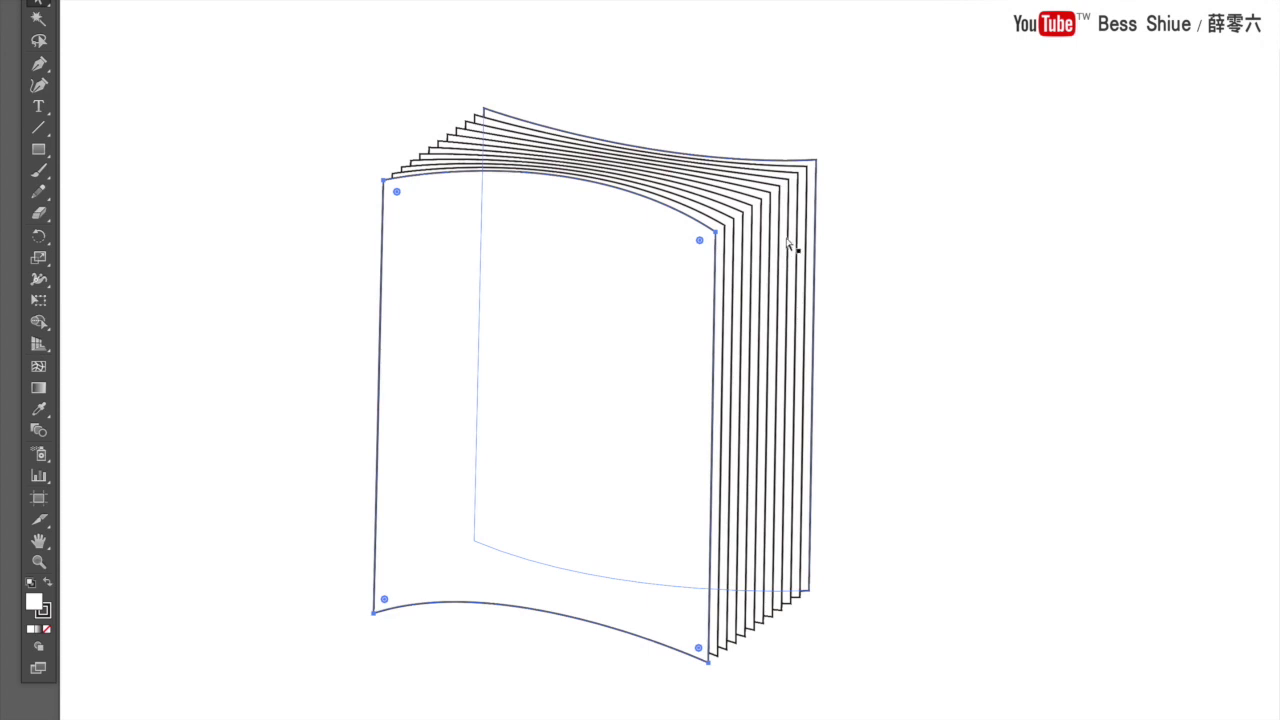
# Step: Reposition the front page and reshape its bottom-right corner and bottom edge
pyautogui.moveTo(421, 263); pyautogui.dragTo(566, 299)
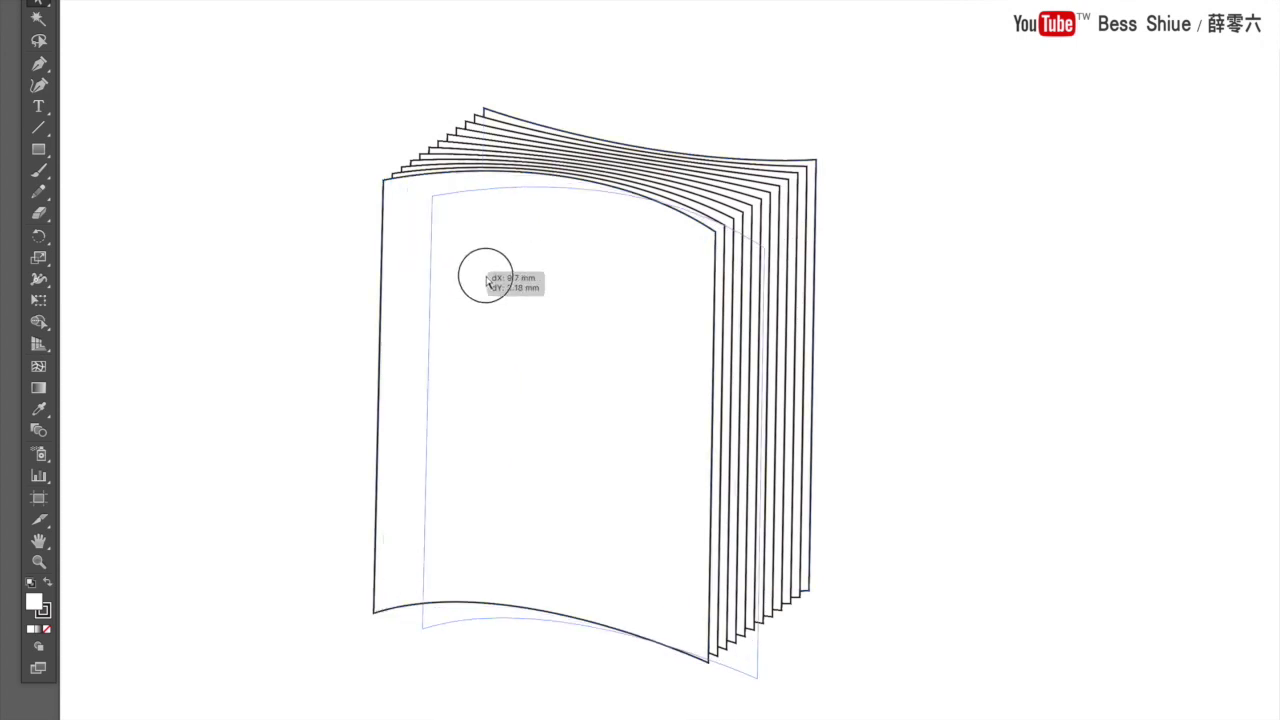
pyautogui.moveTo(797, 323)
pyautogui.mouseDown()
pyautogui.moveTo(667, 280)
pyautogui.moveTo(626, 292)
pyautogui.moveTo(657, 266)
pyautogui.moveTo(648, 272)
pyautogui.mouseUp()
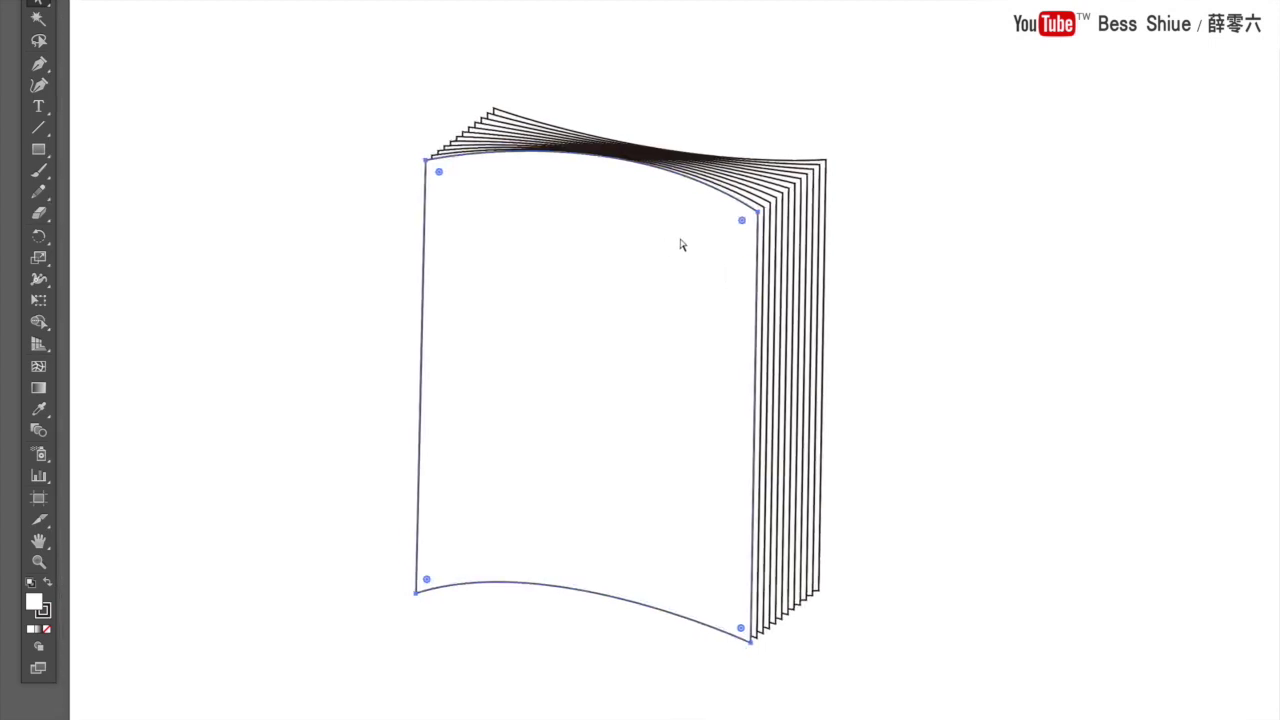
pyautogui.moveTo(751, 645); pyautogui.dragTo(752, 648)
pyautogui.moveTo(552, 562); pyautogui.dragTo(555, 577)
# Step: Raise the front page's top-right corner, reshape its top edge, and reselect the blend
pyautogui.click(752, 222)
pyautogui.moveTo(617, 127); pyautogui.dragTo(620, 145)
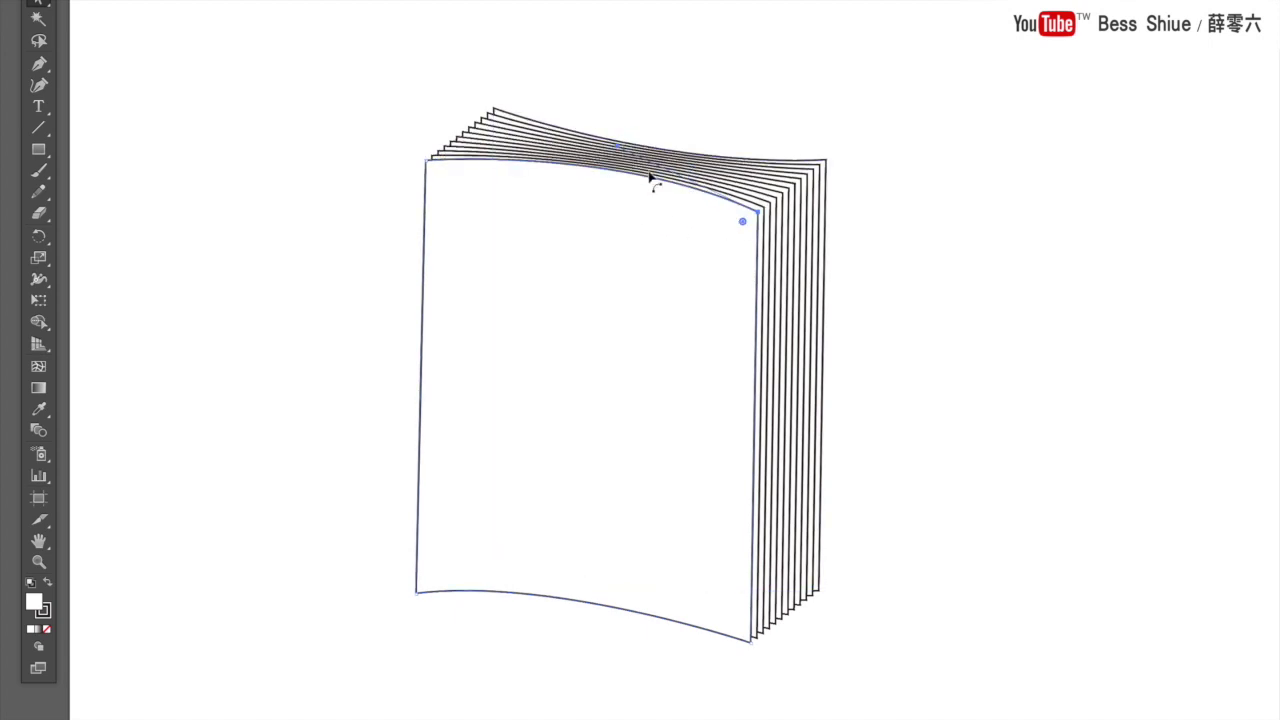
pyautogui.moveTo(690, 217)
pyautogui.mouseDown()
pyautogui.moveTo(800, 238)
pyautogui.moveTo(743, 217)
pyautogui.moveTo(758, 172)
pyautogui.mouseUp()
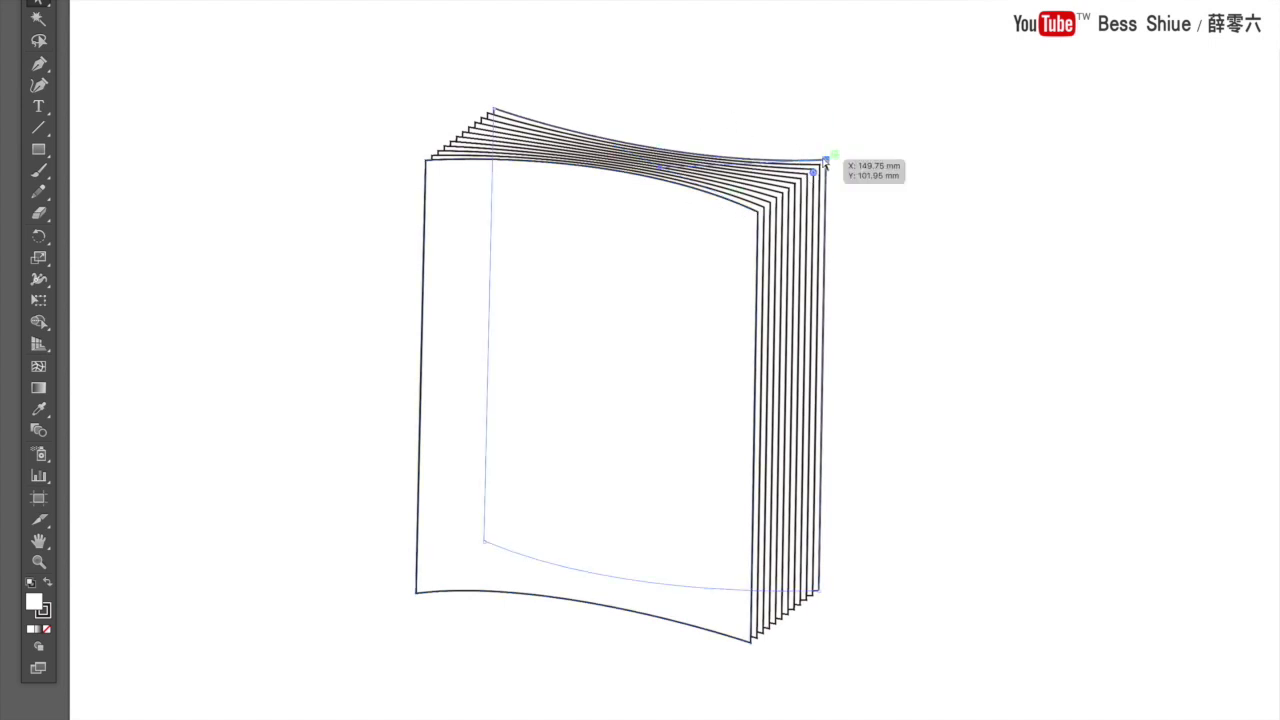
pyautogui.moveTo(668, 175); pyautogui.dragTo(569, 192)
pyautogui.click(997, 288)
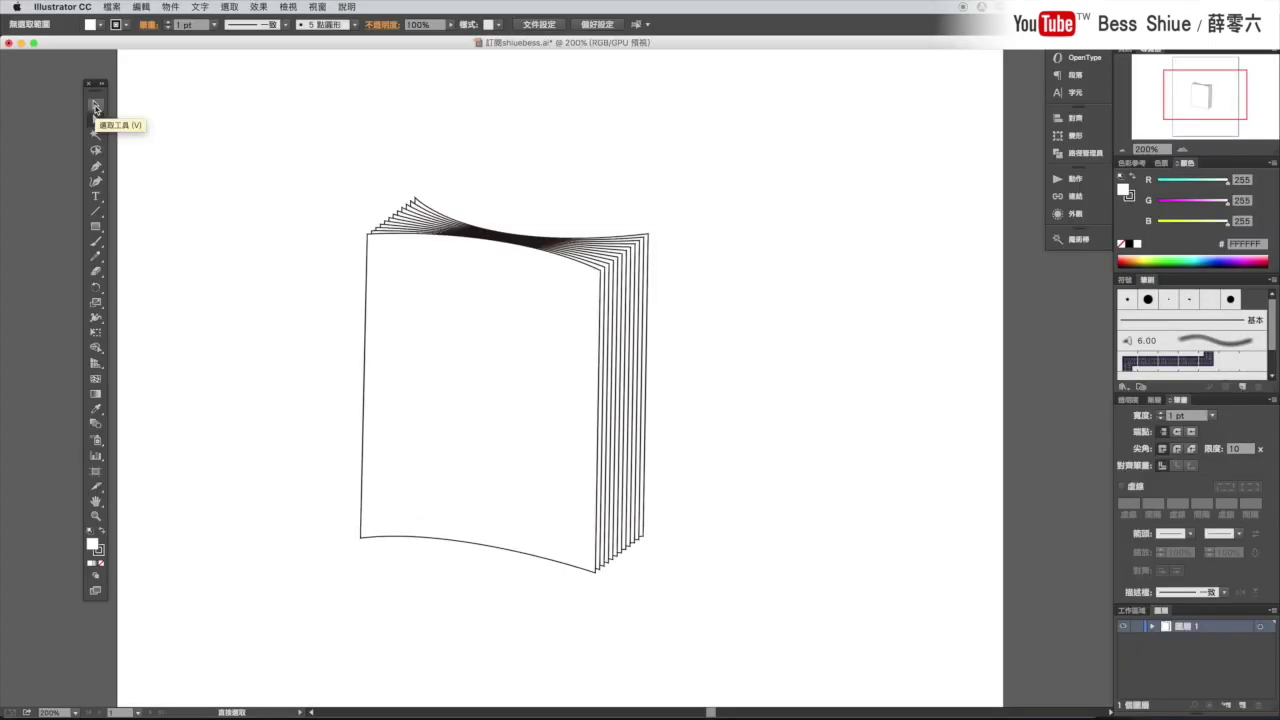
pyautogui.click(95, 105)
pyautogui.click(366, 210)
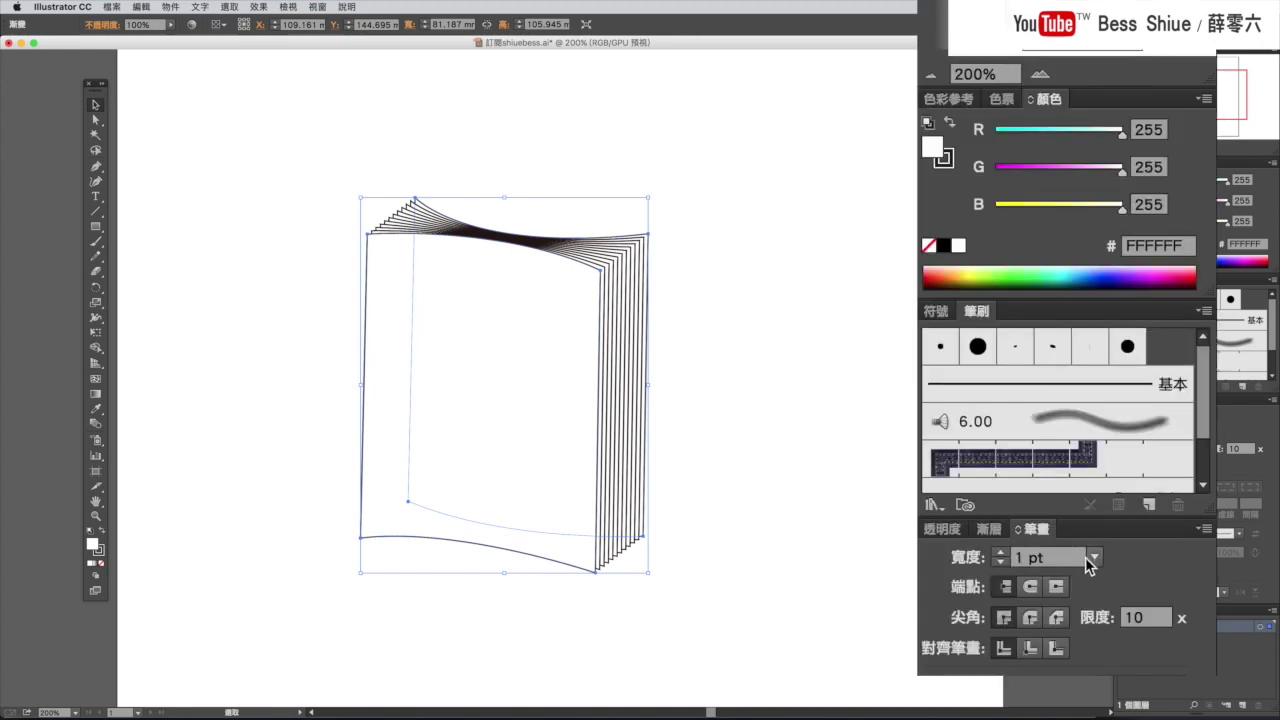
# Step: Set the page blend stroke to 0.5 pt and reselect the blend
pyautogui.click(1212, 415)
pyautogui.click(1228, 128)
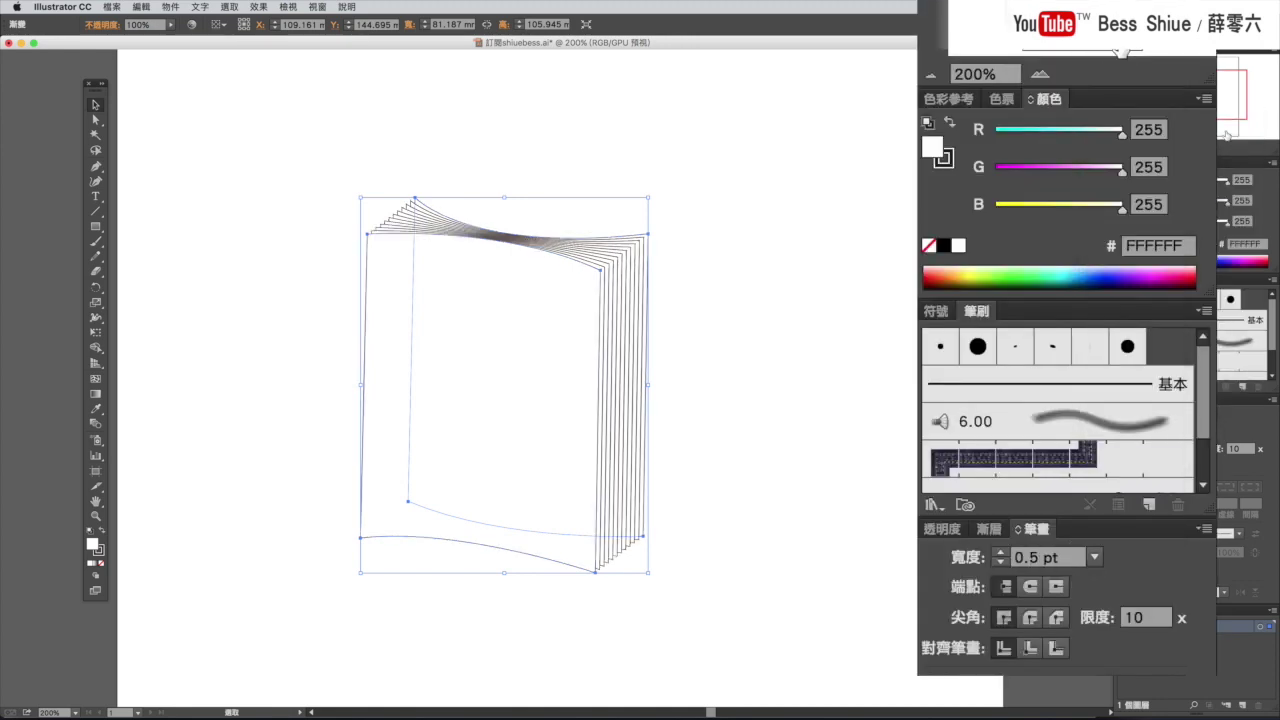
pyautogui.click(869, 348)
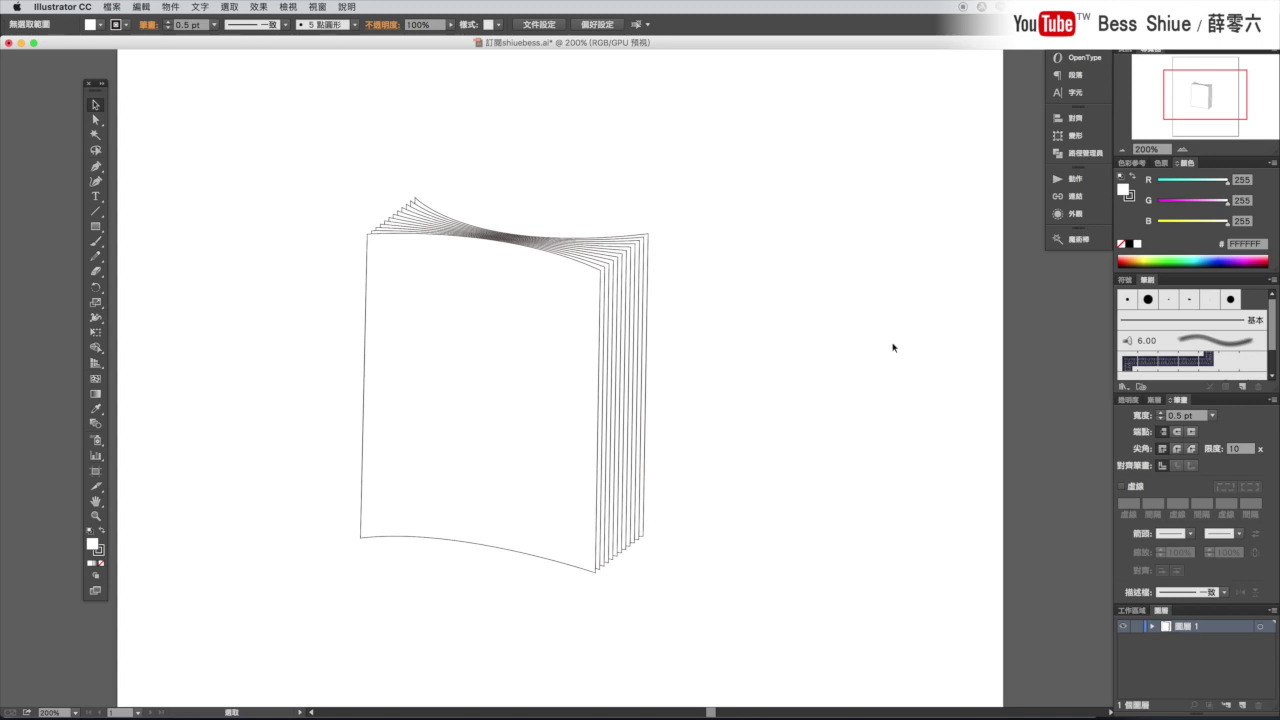
pyautogui.click(320, 7)
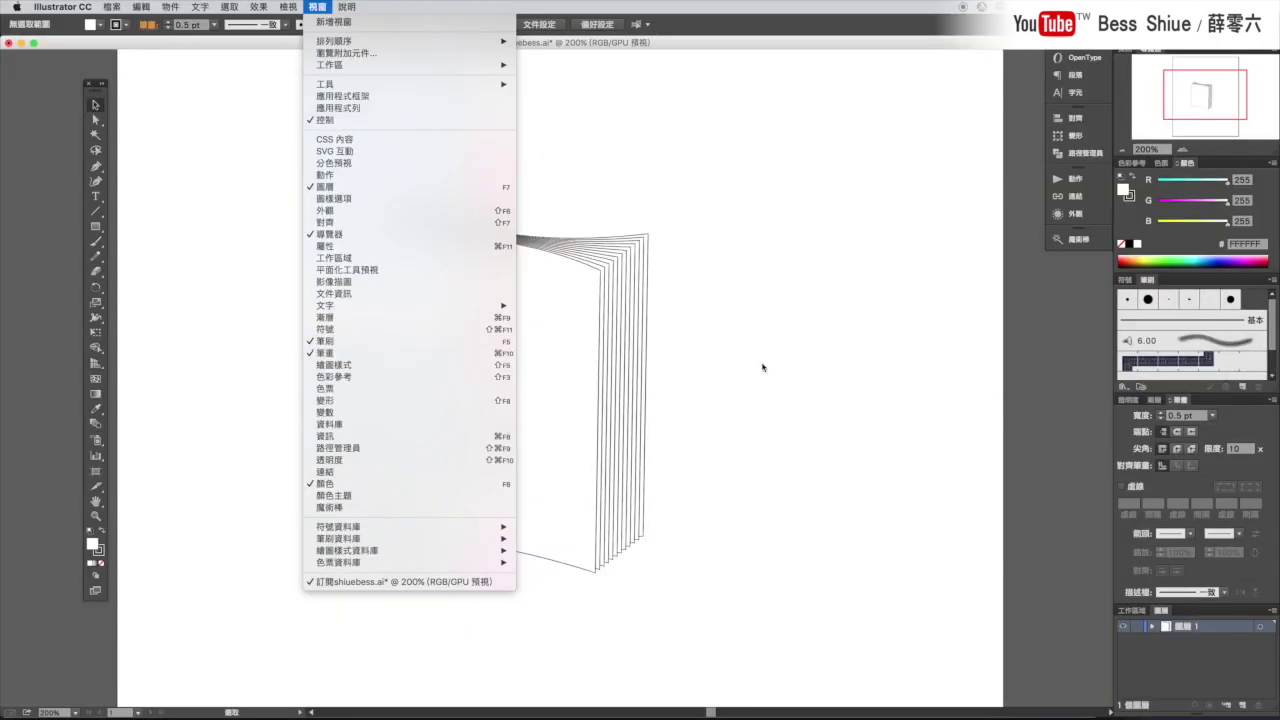
pyautogui.click(281, 605)
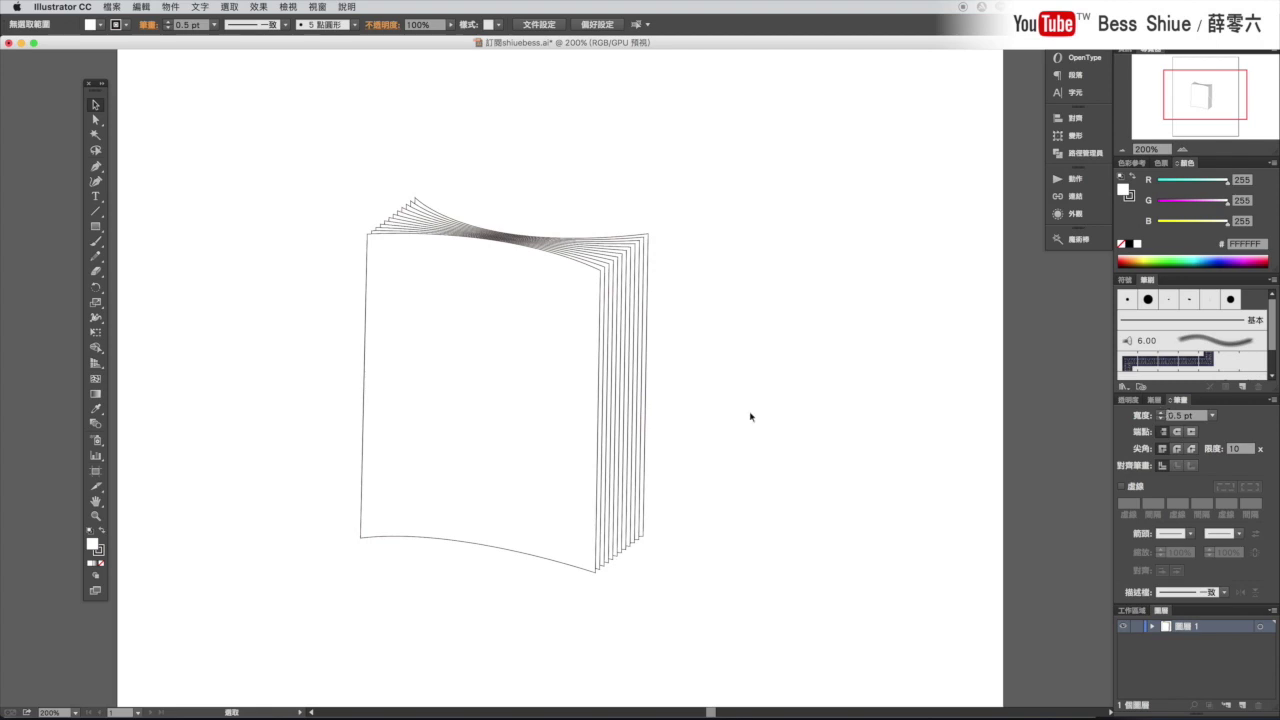
pyautogui.click(570, 334)
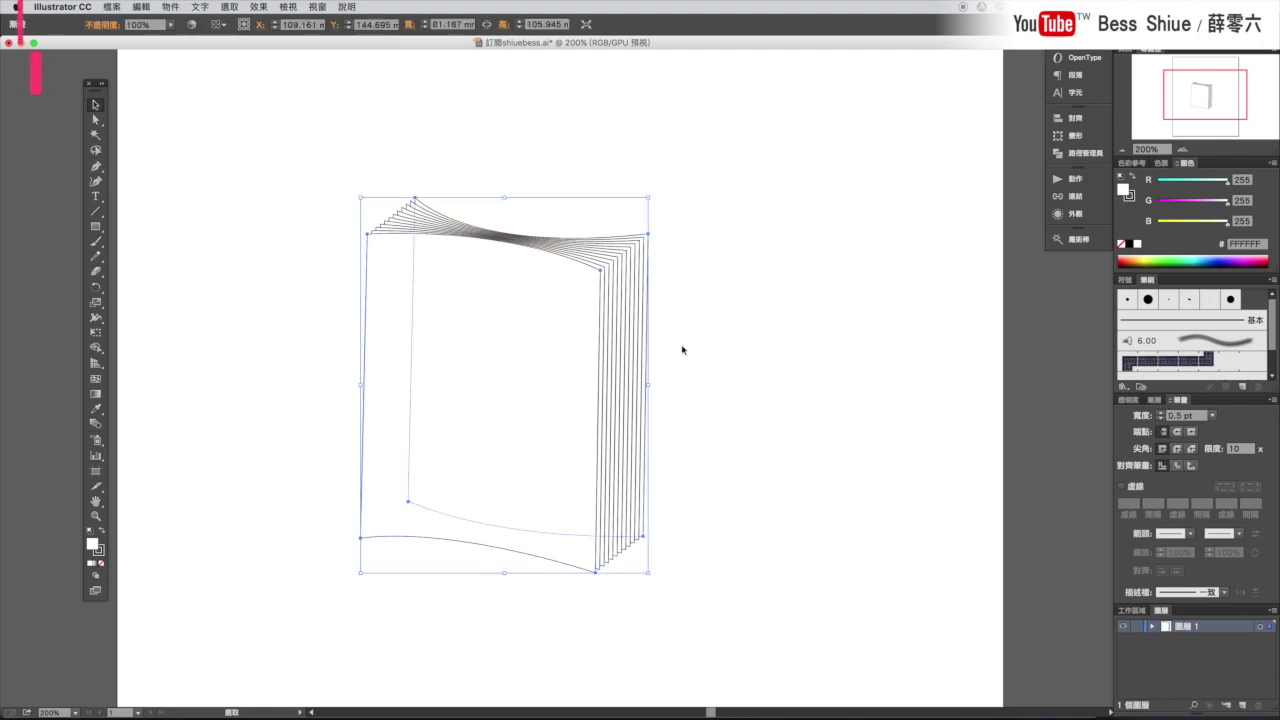
# Step: Try 0.75 pt and heavier stroke weights, then return the pages to thin lines
pyautogui.click(1214, 416)
pyautogui.click(1228, 145)
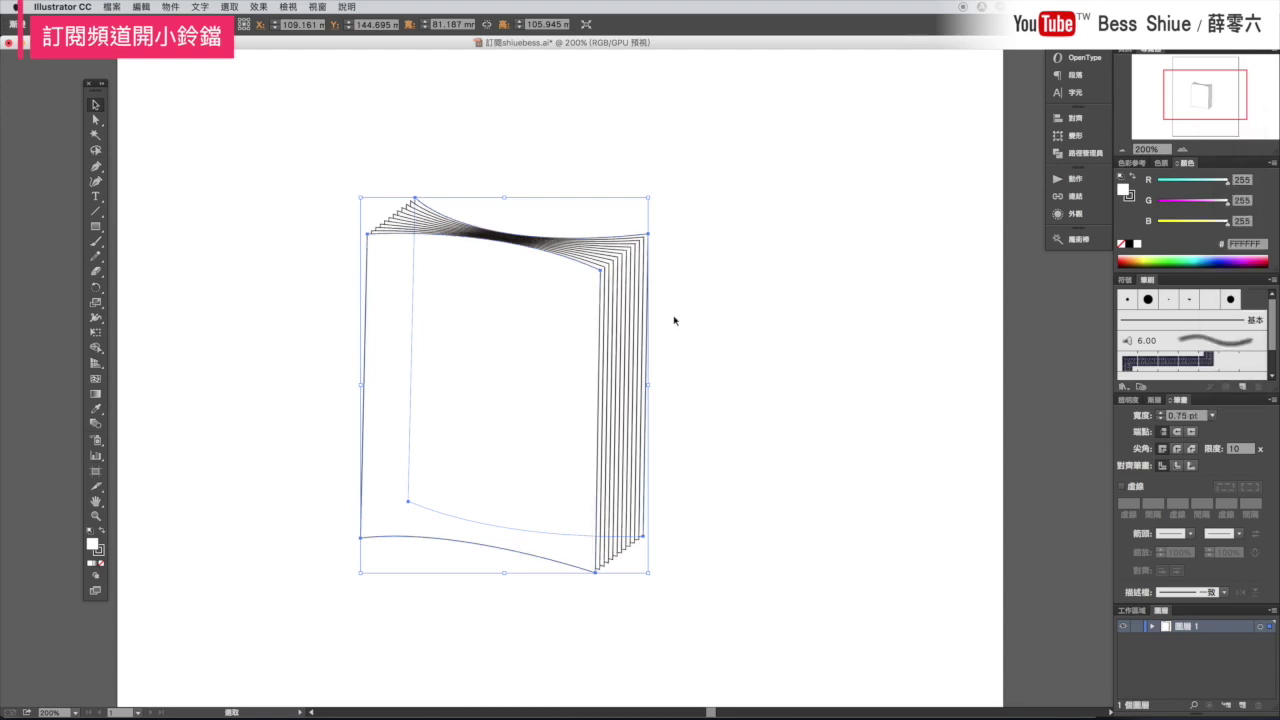
pyautogui.click(1212, 415)
pyautogui.click(1228, 250)
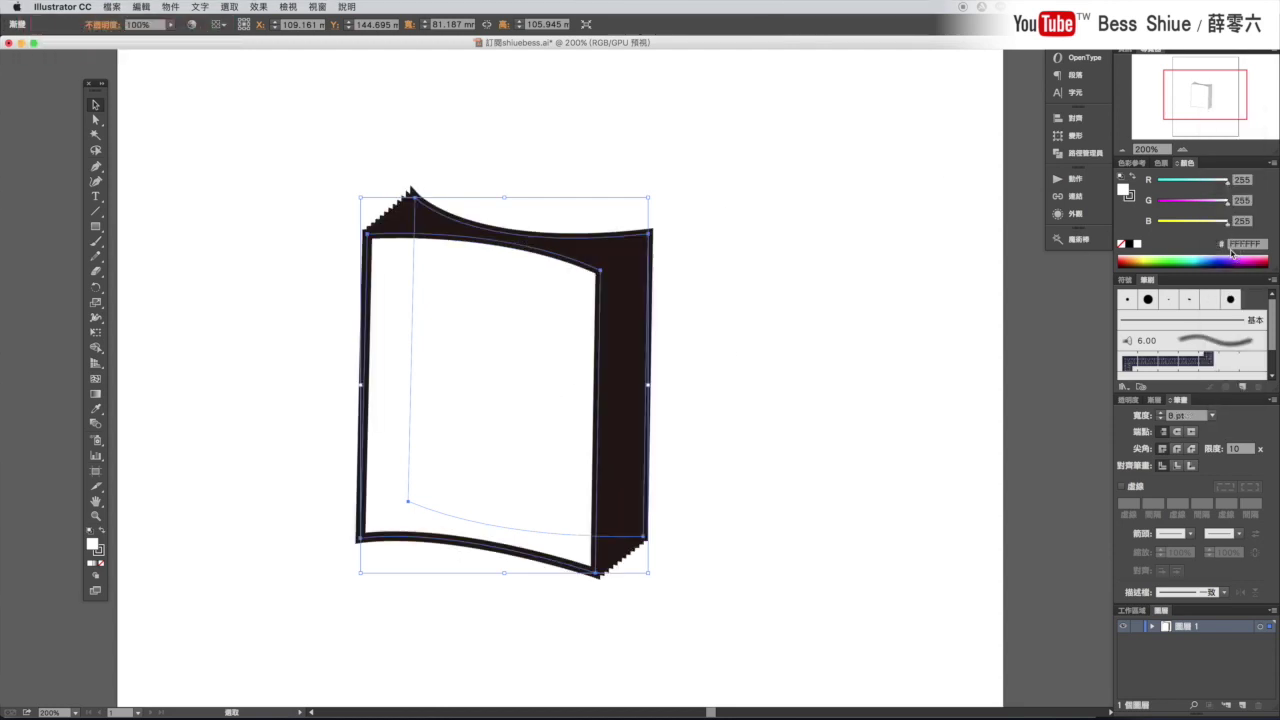
pyautogui.click(1212, 415)
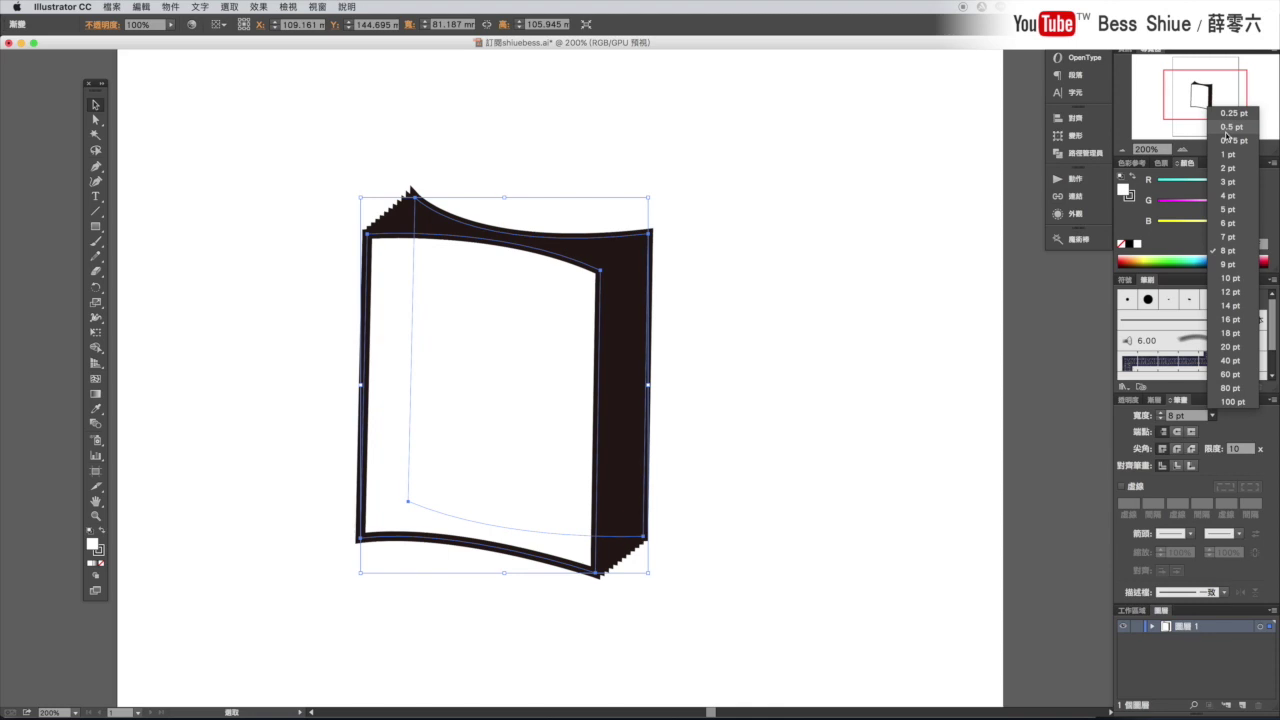
pyautogui.click(1214, 128)
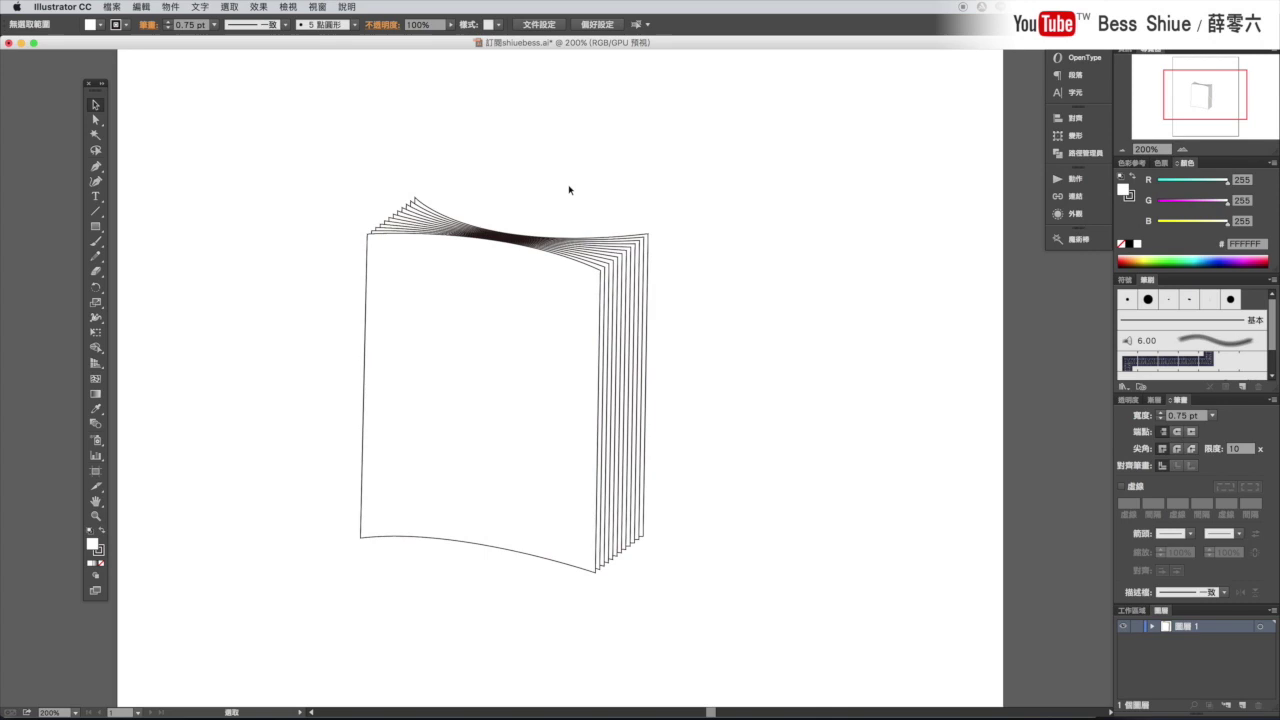
pyautogui.click(468, 314)
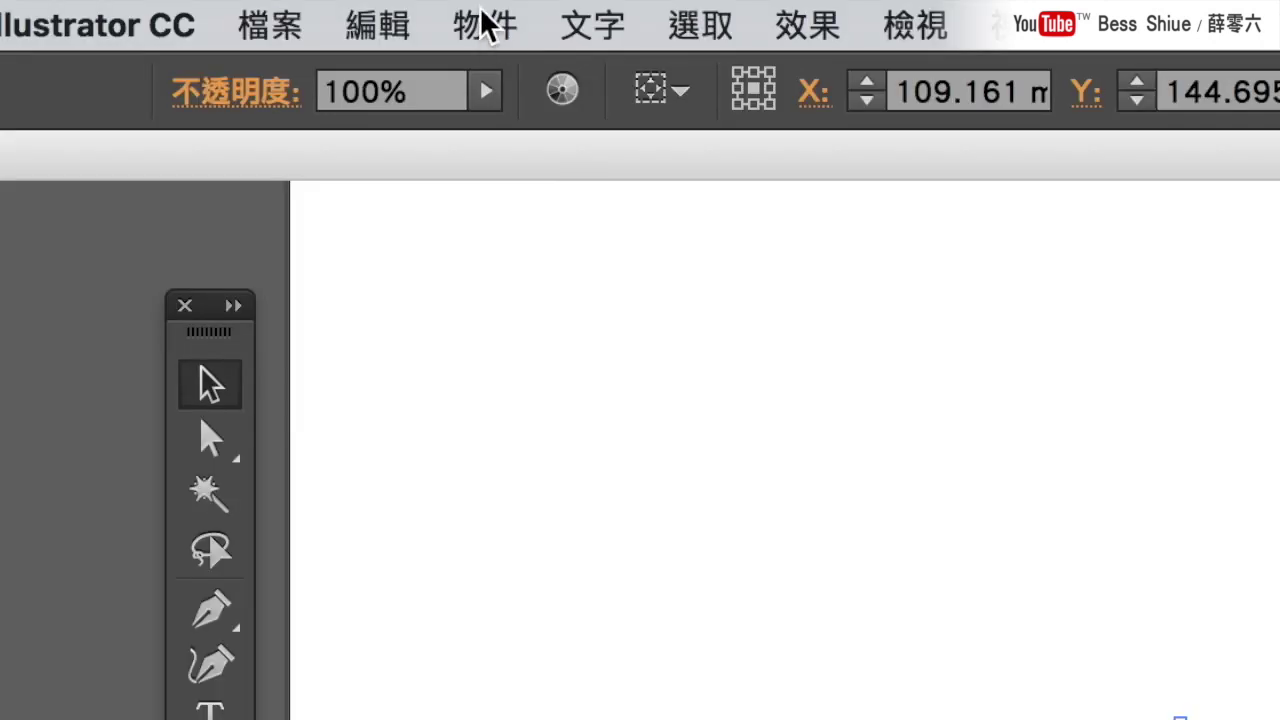
# Step: Expand the page blend with Object > Expand and ungroup it into separate pages
pyautogui.click(176, 6)
pyautogui.click(524, 485)
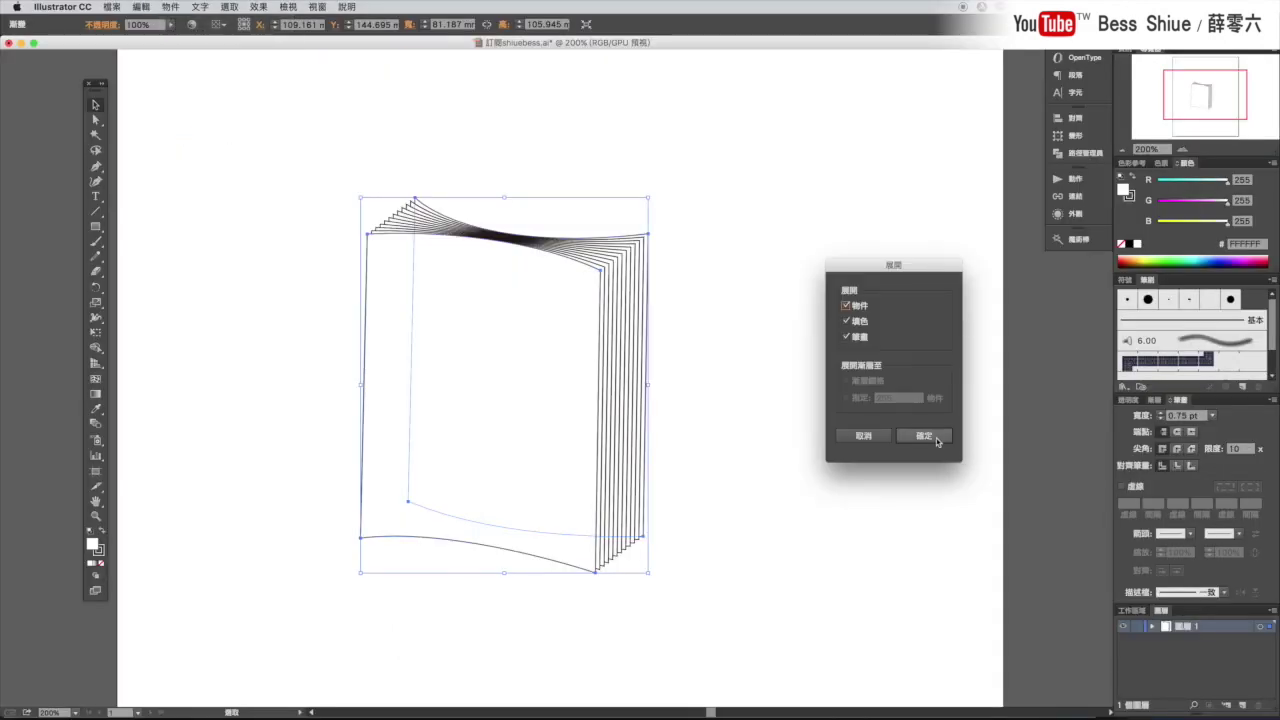
pyautogui.click(921, 435)
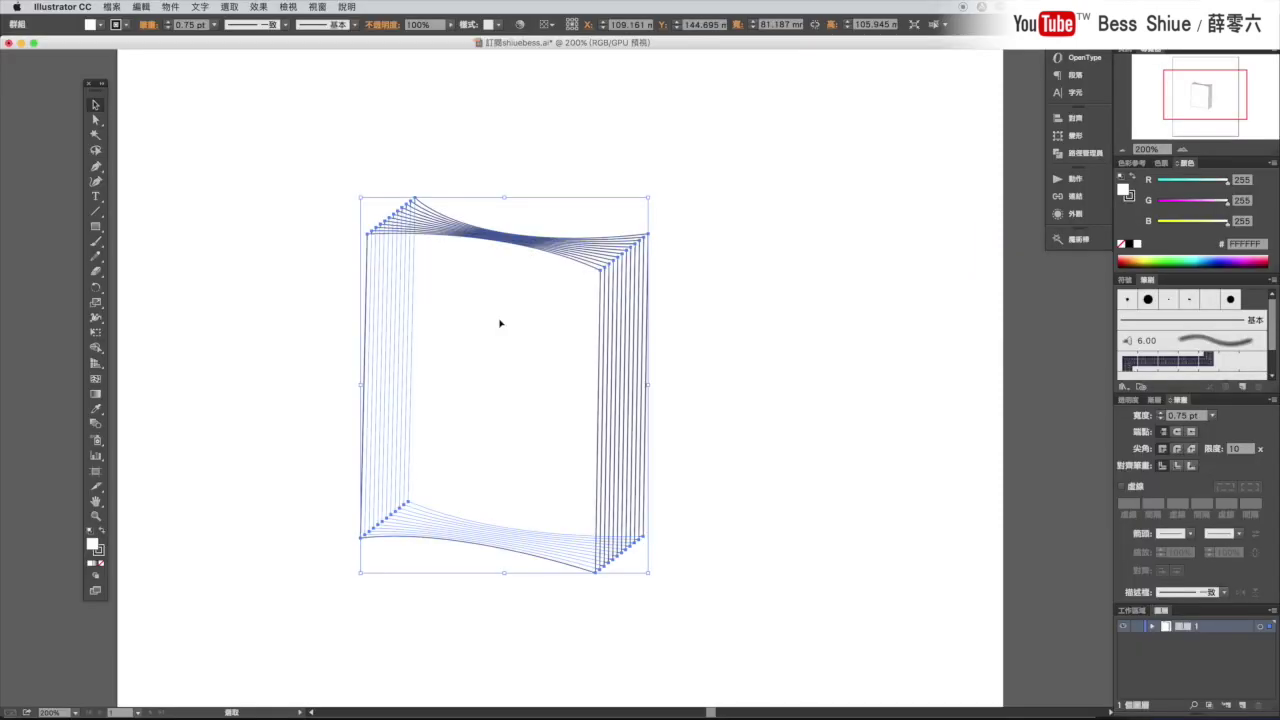
pyautogui.rightClick(500, 323)
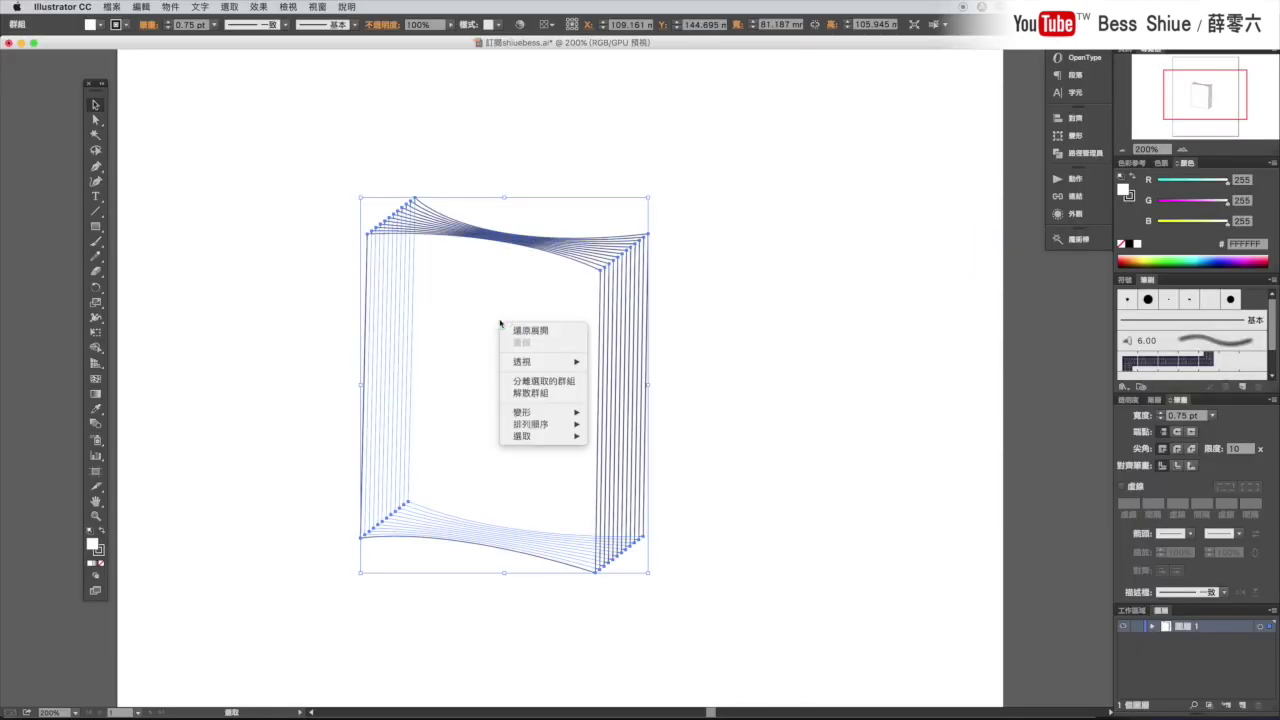
pyautogui.click(530, 393)
# Step: Test-drag a single page out of the stack, then undo the move
pyautogui.hotkey('ctrl', 'shift', 'a')
pyautogui.moveTo(622, 271); pyautogui.dragTo(731, 343)
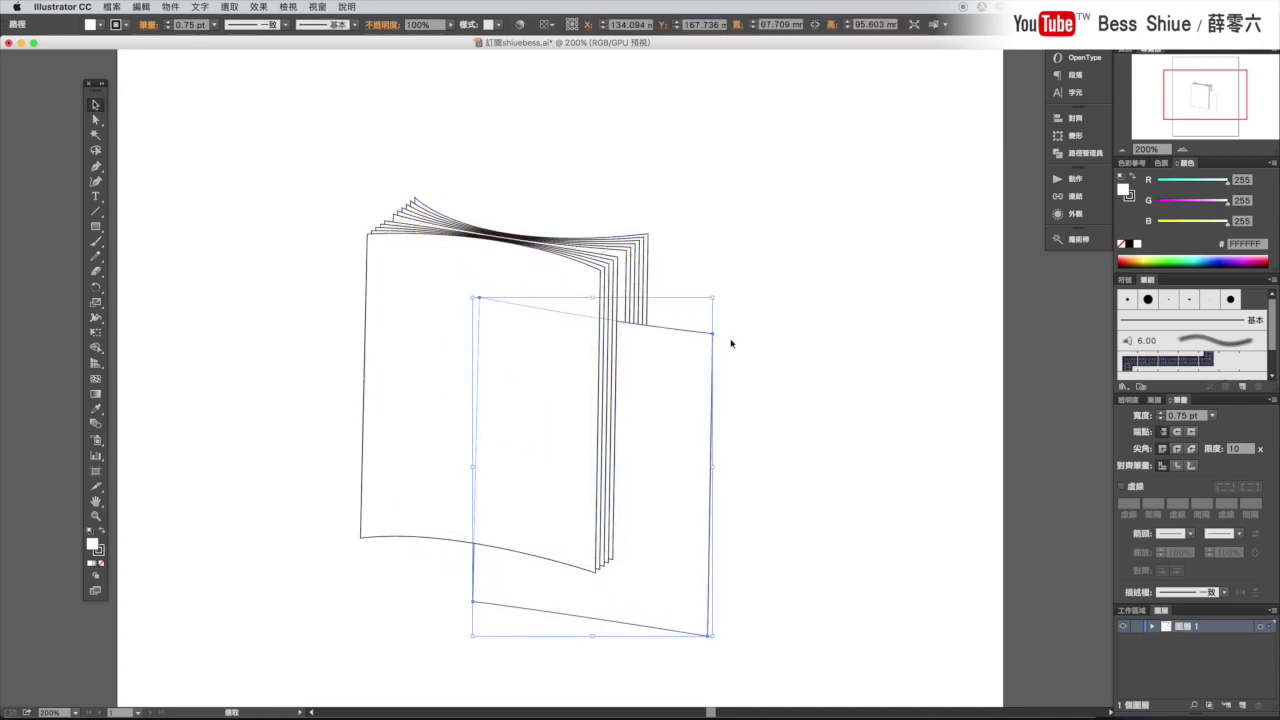
pyautogui.hotkey('ctrl', 'z')
pyautogui.moveTo(614, 286); pyautogui.dragTo(668, 350)
pyautogui.click(797, 383)
pyautogui.hotkey('ctrl', 'z')
pyautogui.click(771, 386)
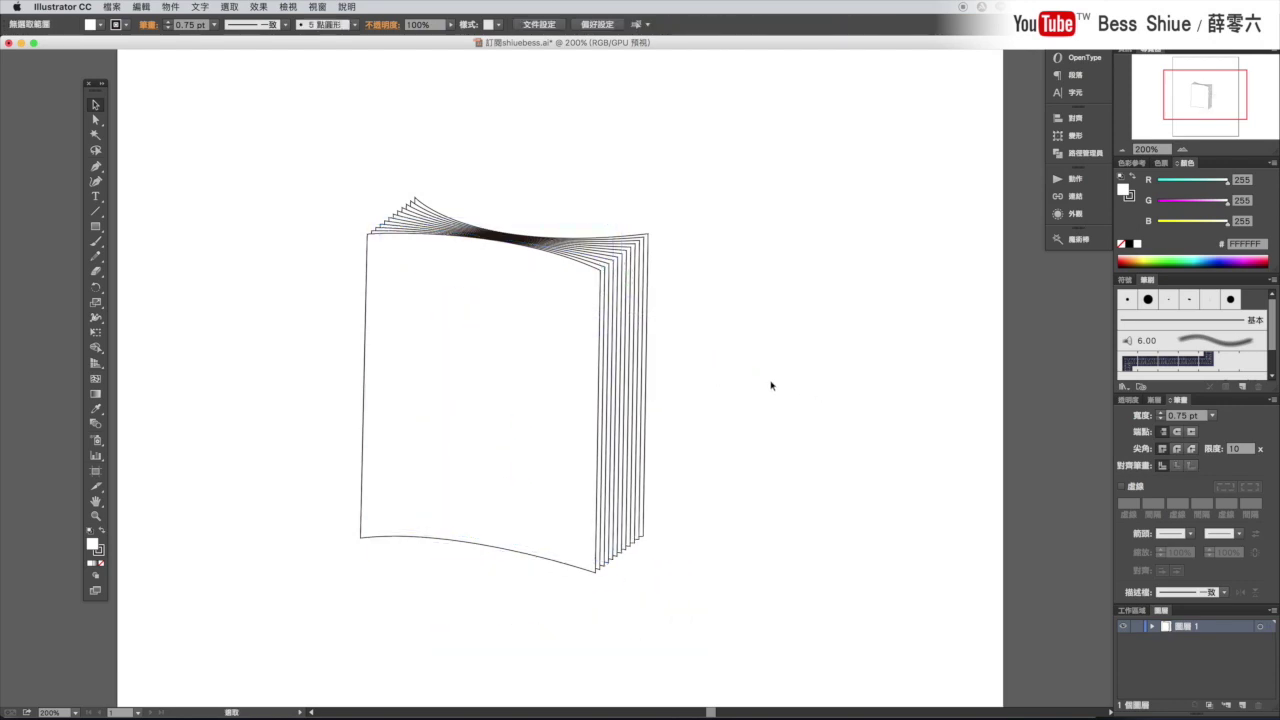
# Step: Give the front and back pages 1.5 pt stroke weights
pyautogui.click(451, 341)
pyautogui.click(1162, 412)
pyautogui.write('1.5')
pyautogui.press('Return')
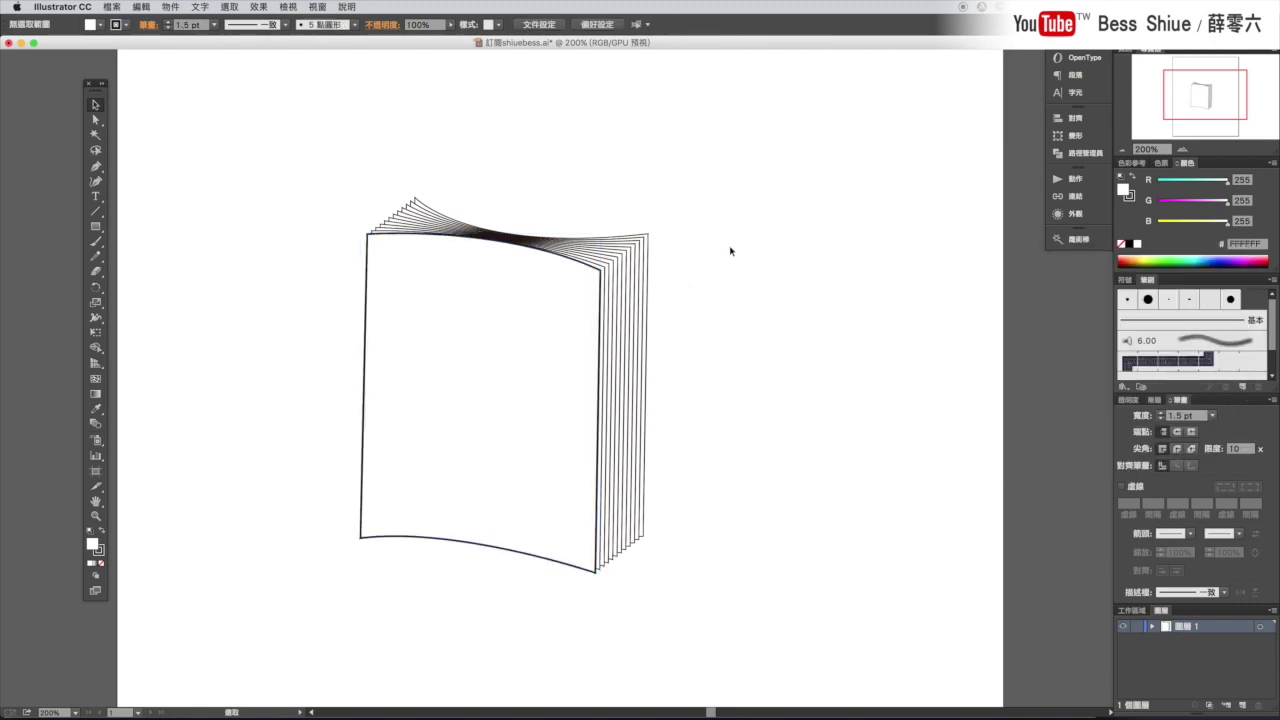
pyautogui.click(650, 236)
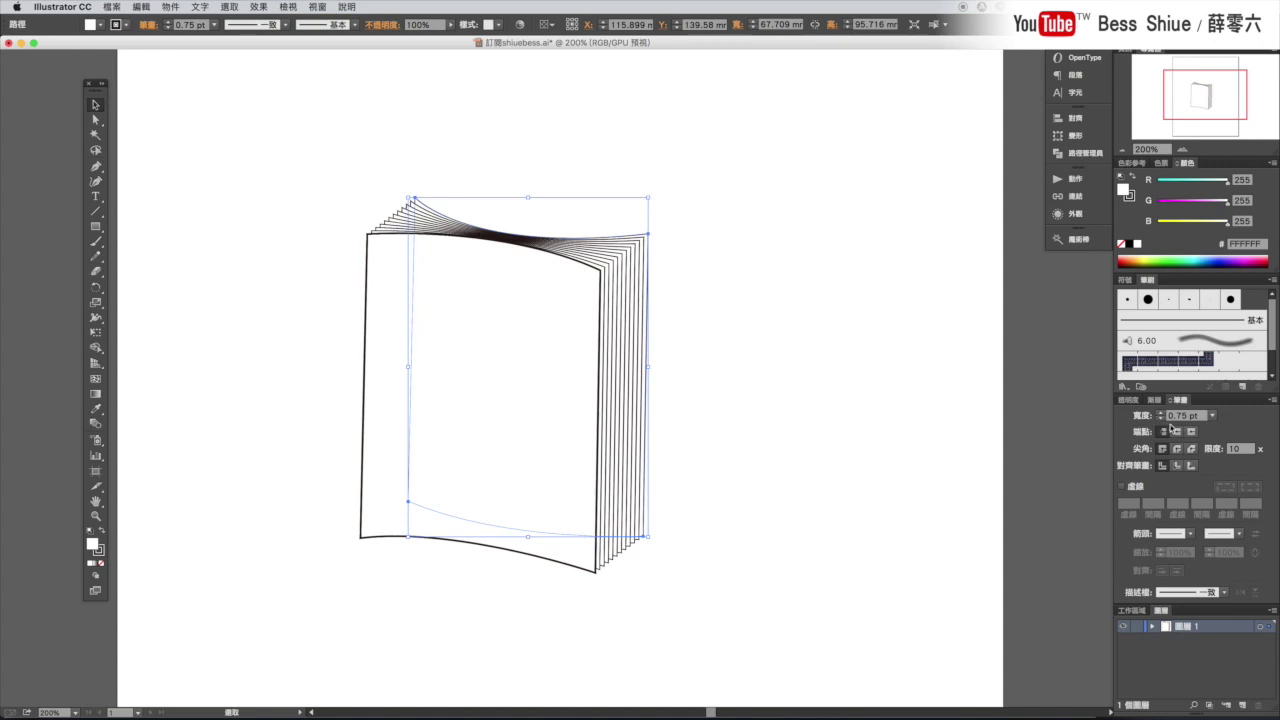
pyautogui.click(1187, 416)
pyautogui.write('1.5')
pyautogui.press('Return')
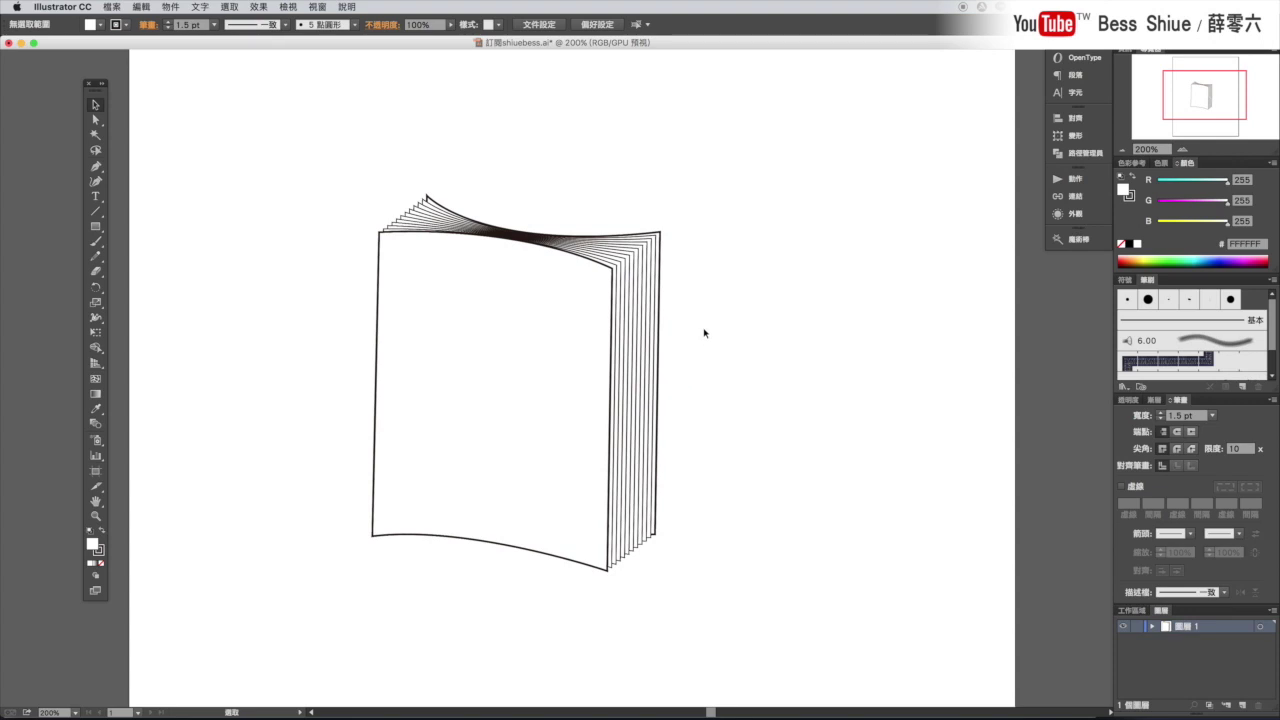
# Step: Lock 圖層 1 and add a new 圖層 2 positioned beneath it
pyautogui.click(1136, 626)
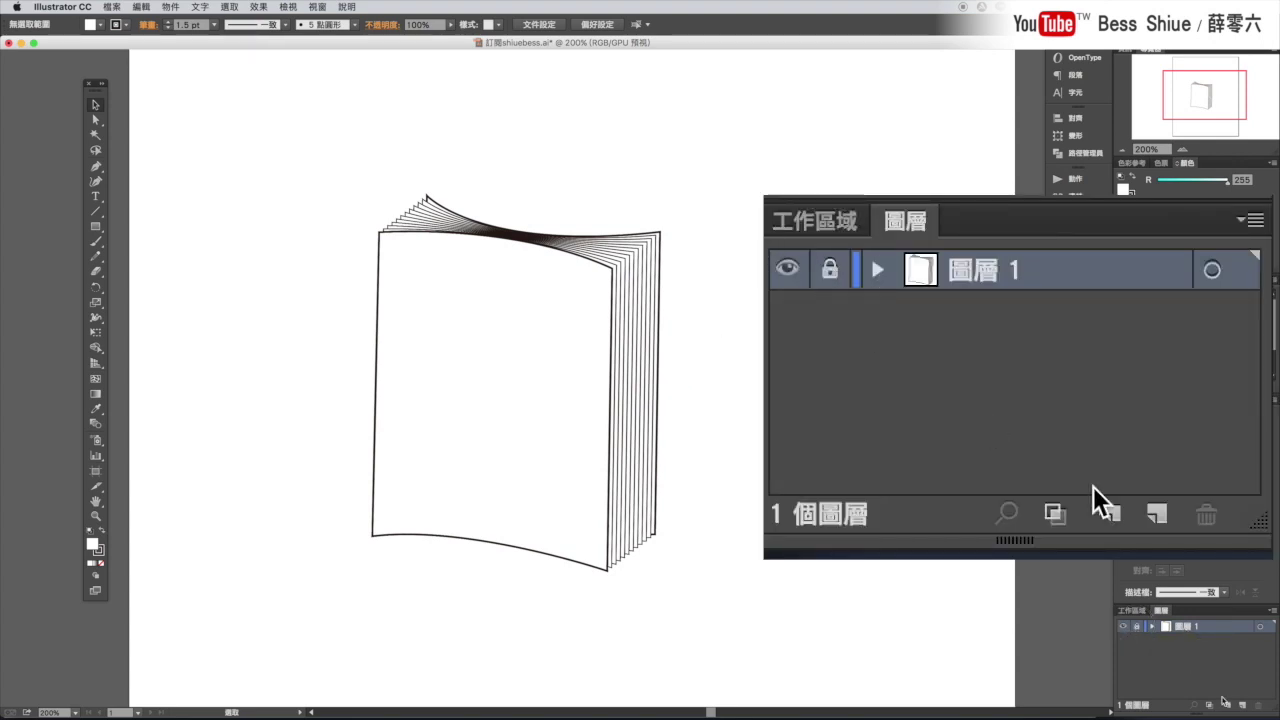
pyautogui.click(1153, 513)
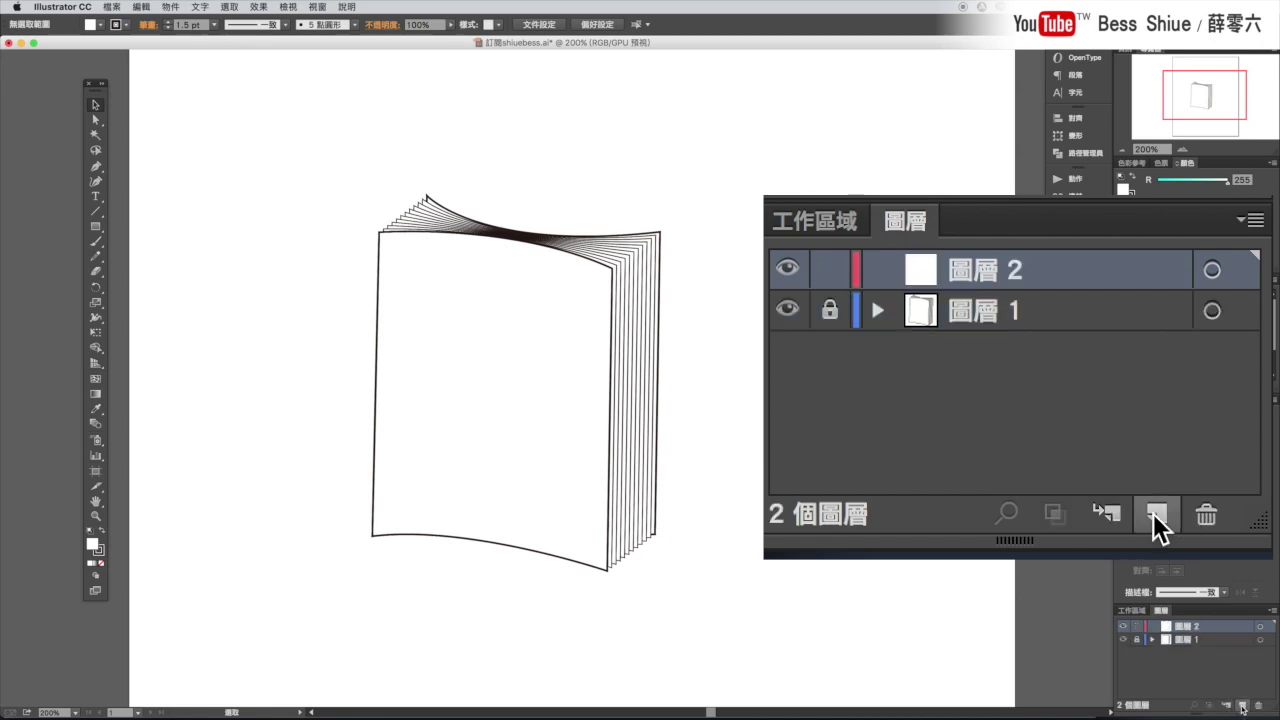
pyautogui.moveTo(1043, 283); pyautogui.dragTo(1017, 327)
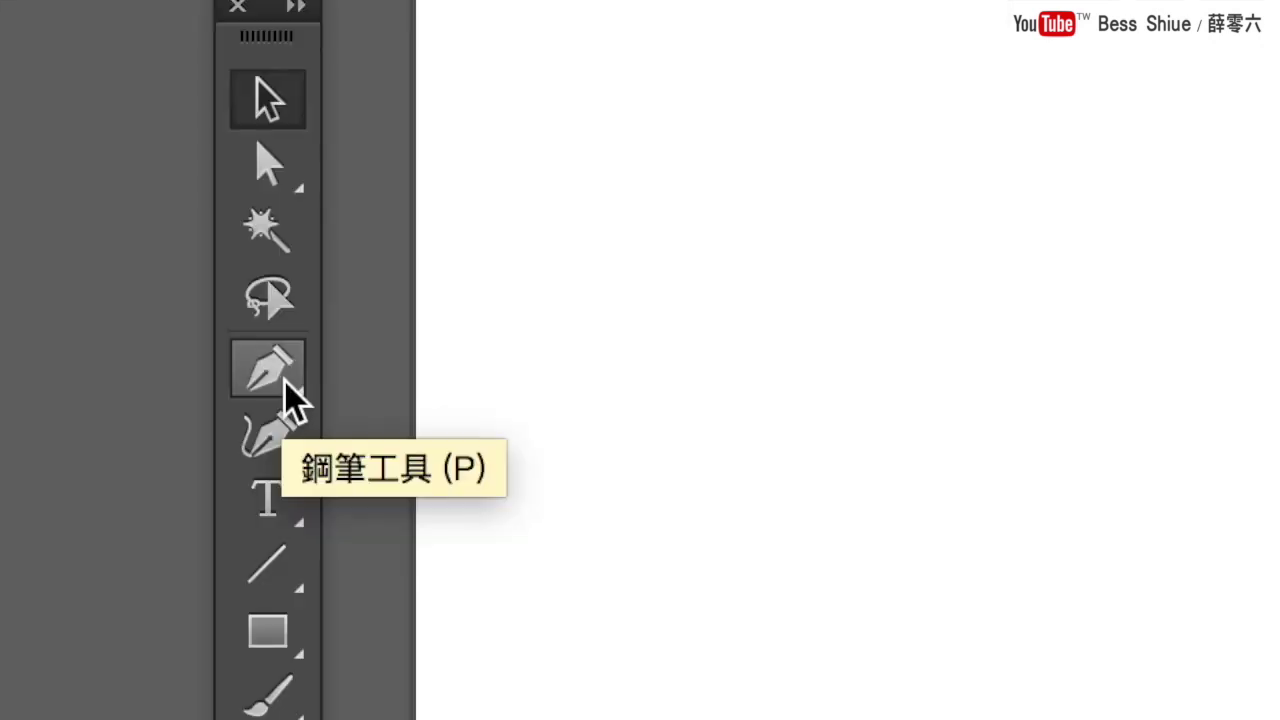
pyautogui.click(98, 168)
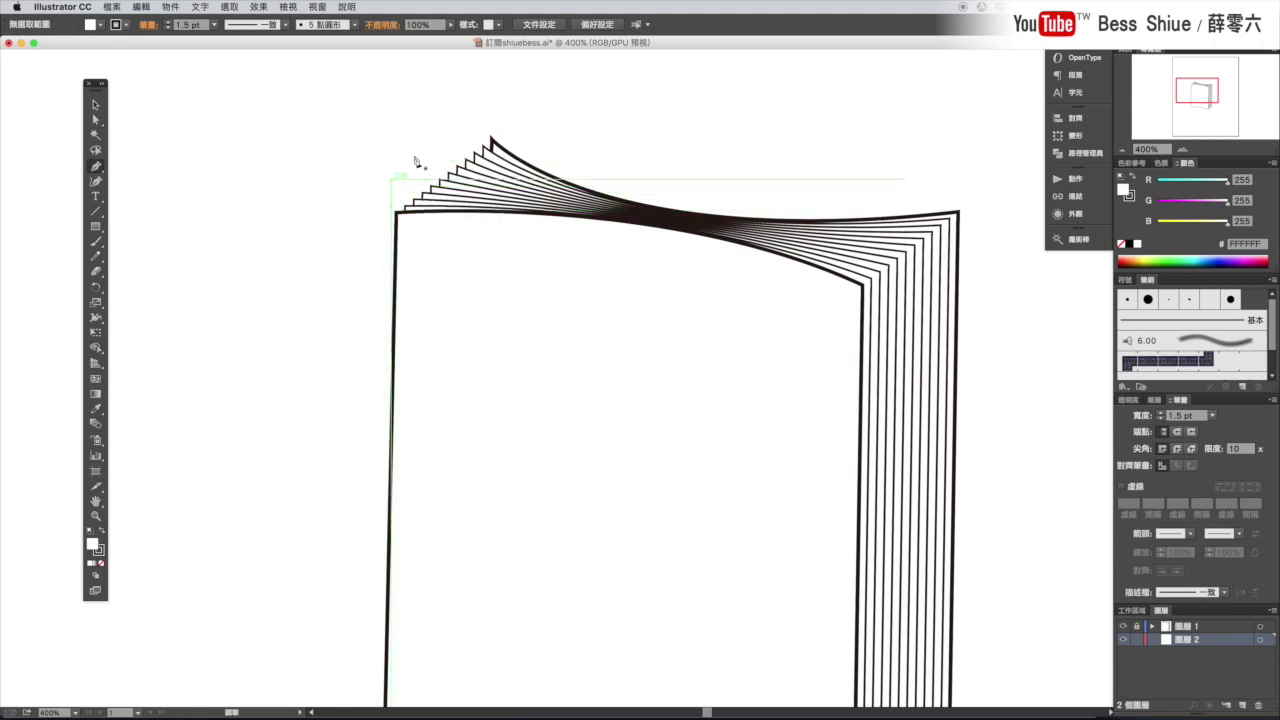
# Step: Pen-draw a closed fold outline from the page tip, down the left edge, to an inner point
pyautogui.click(490, 140)
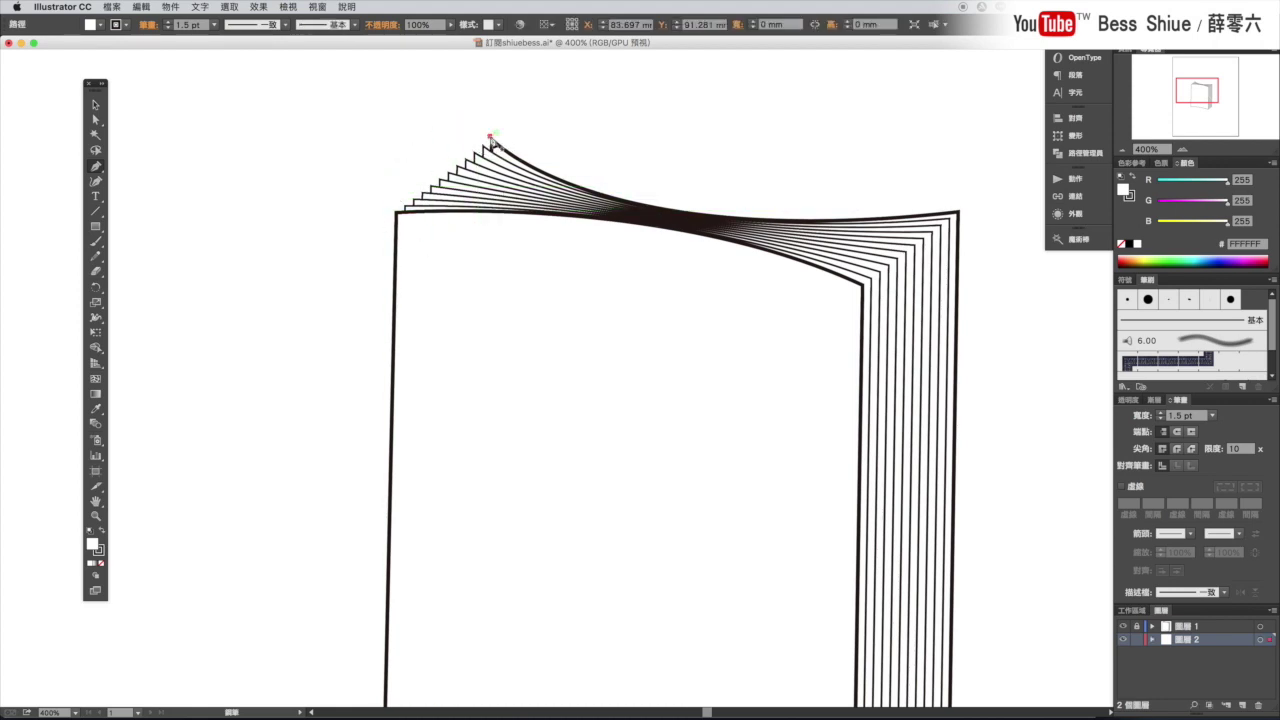
pyautogui.click(397, 212)
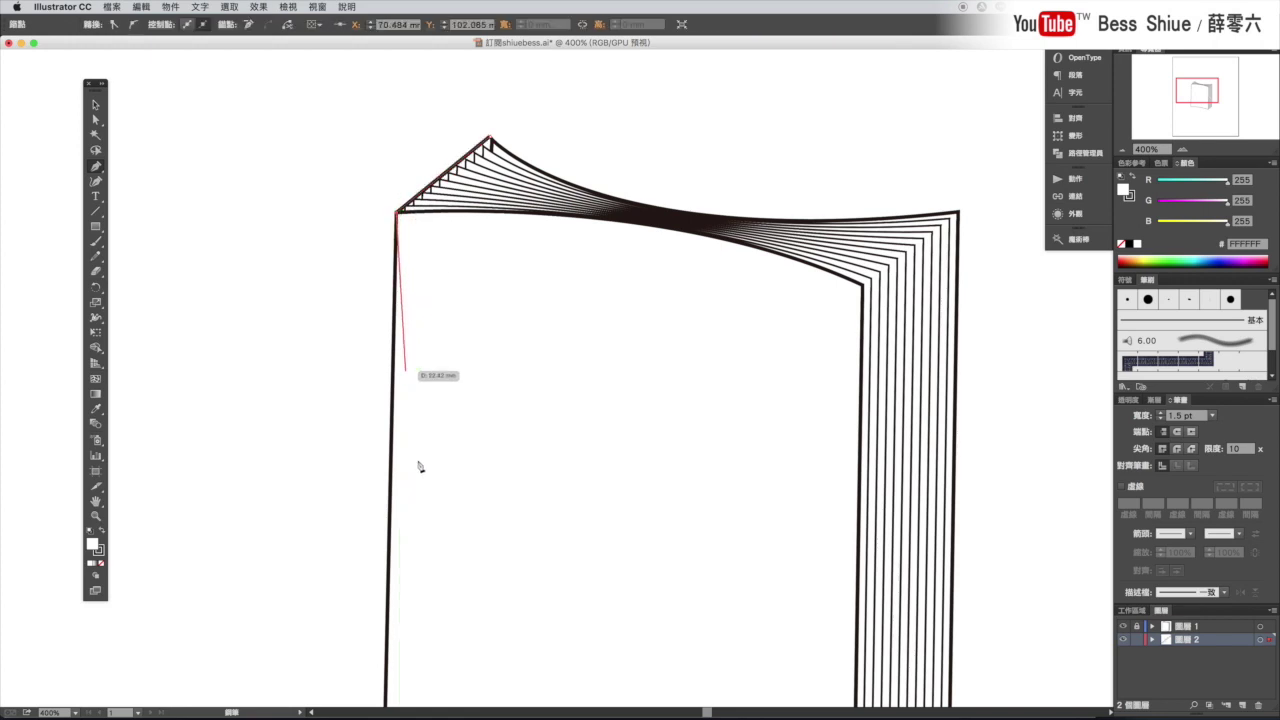
pyautogui.moveTo(400, 498); pyautogui.dragTo(415, 497)
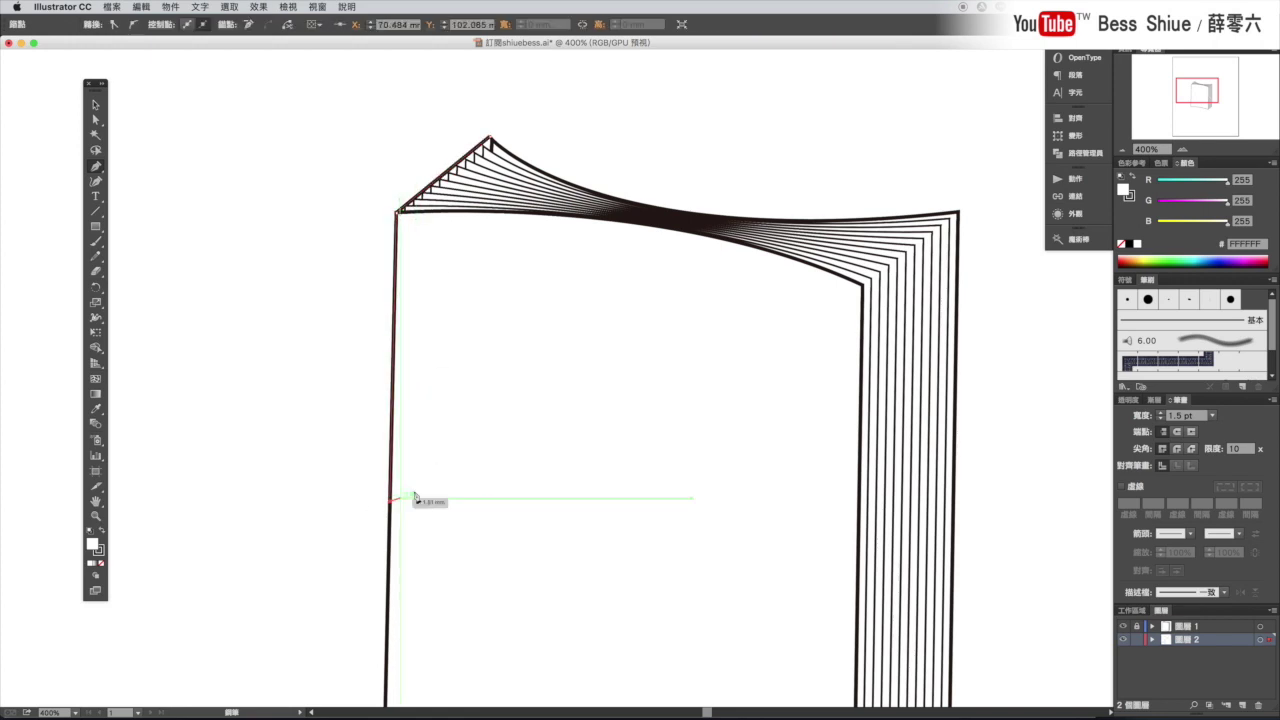
pyautogui.click(490, 402)
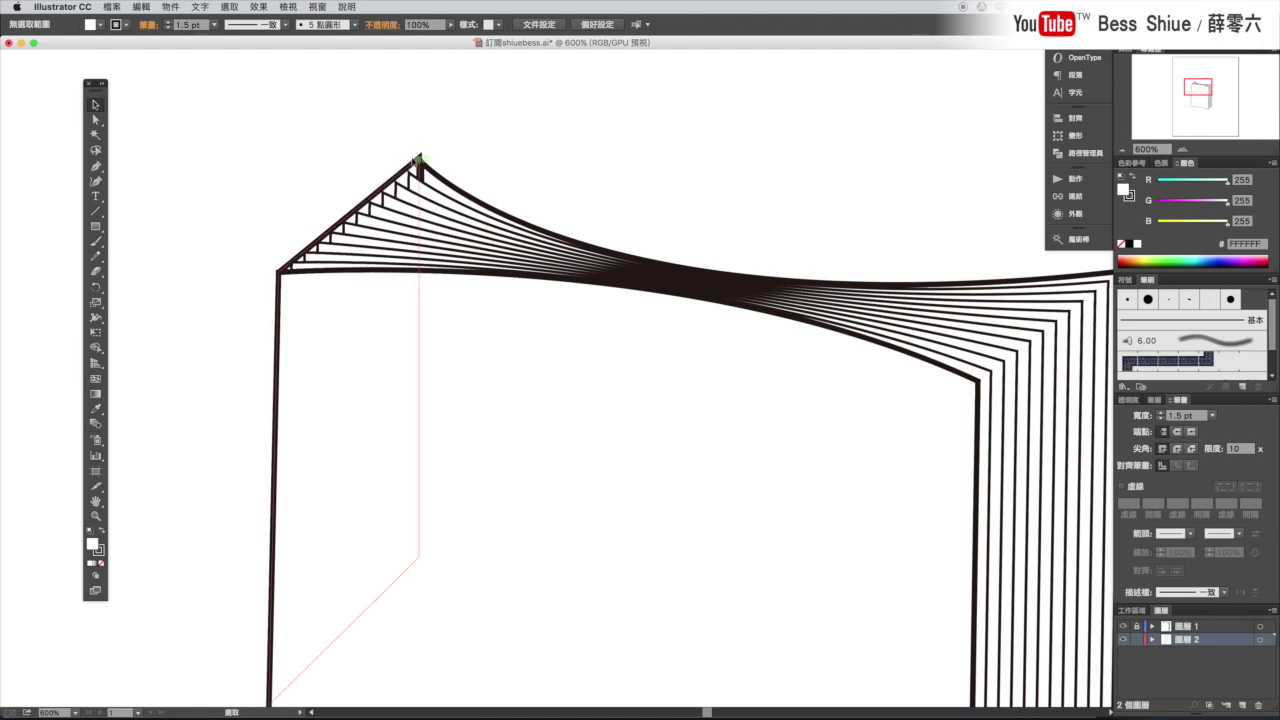
pyautogui.click(419, 158)
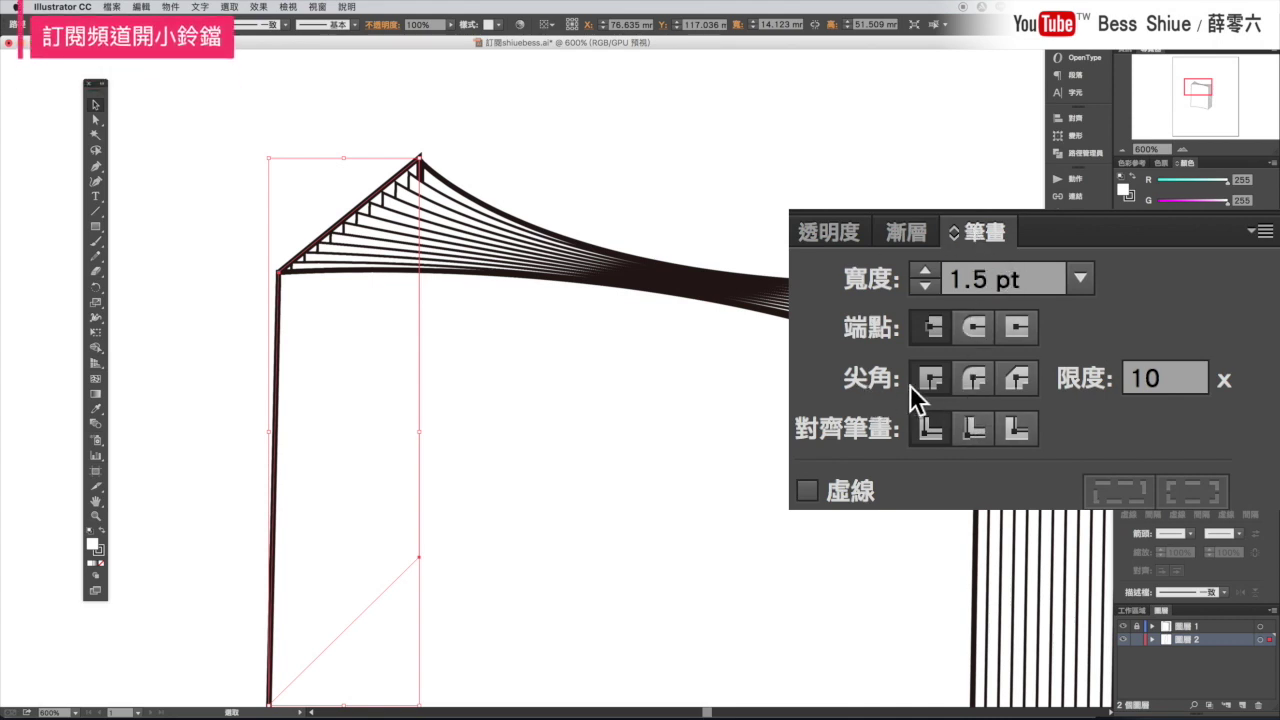
# Step: Give the fold outline Round Join corners, deselect it, and zoom out to 200%
pyautogui.click(970, 380)
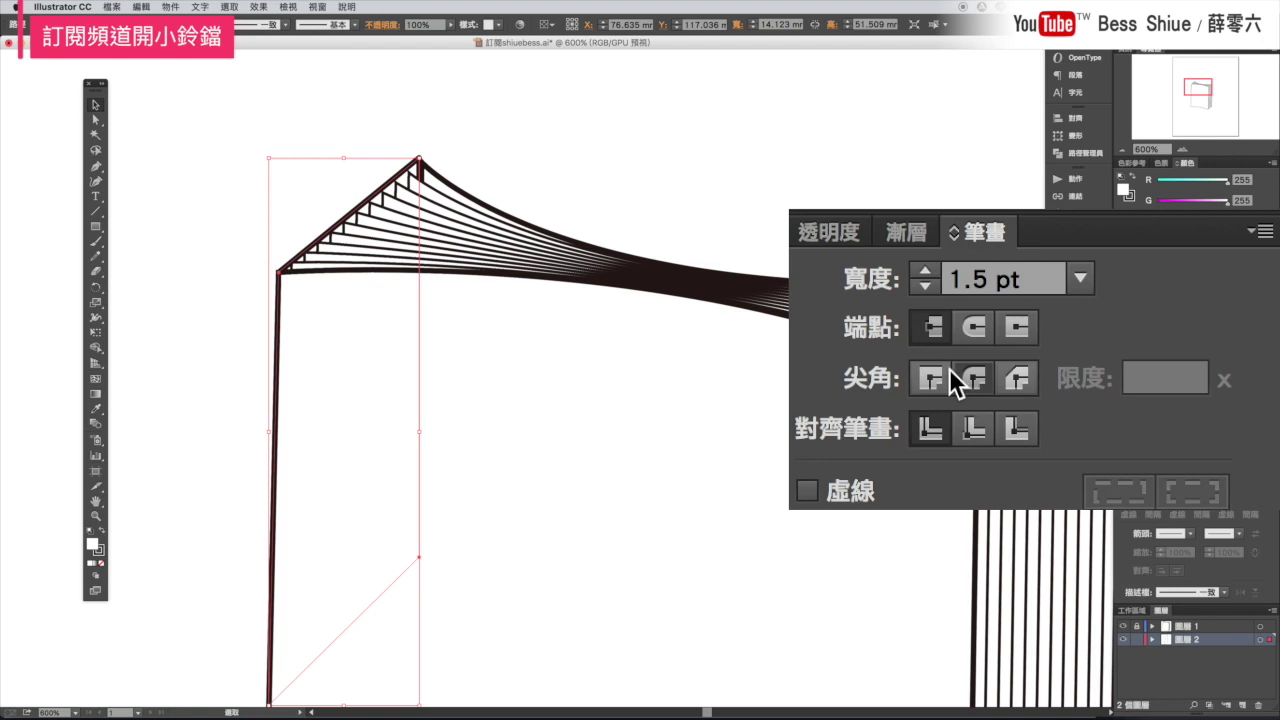
pyautogui.hotkey('ctrl', 'shift', 'a')
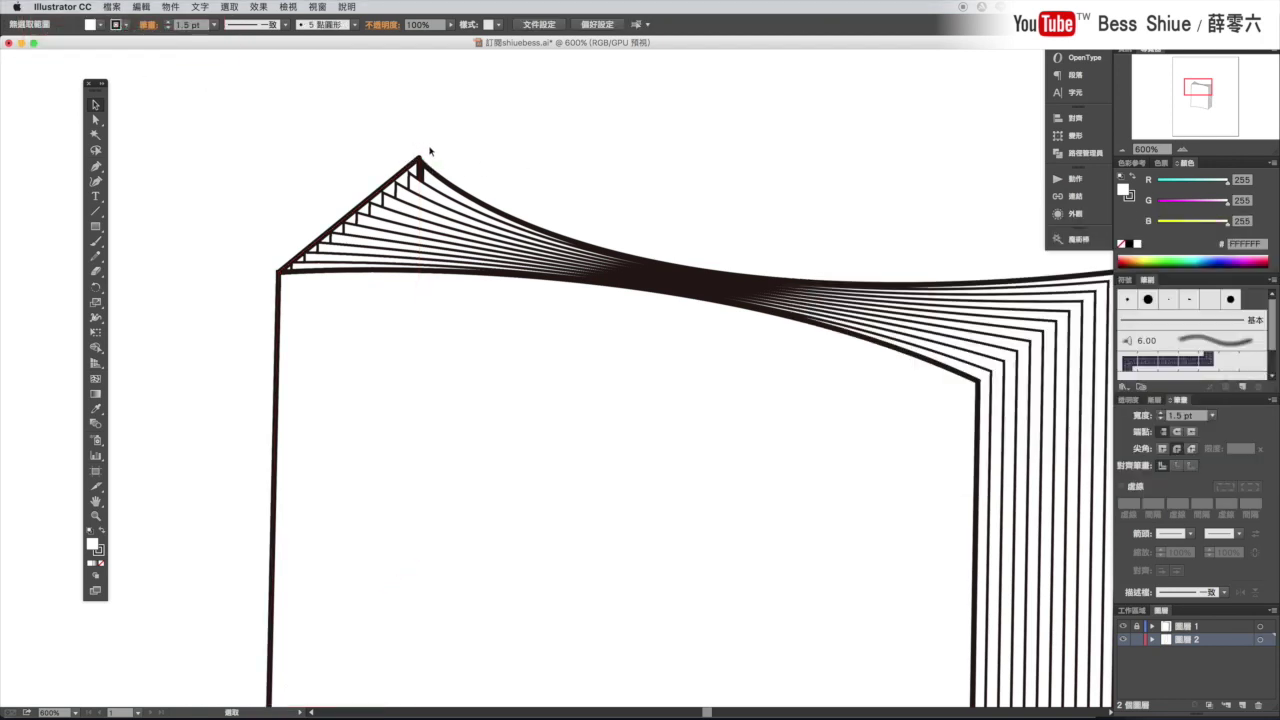
pyautogui.hotkey('ctrl', '-')
pyautogui.hotkey('ctrl', '-')
pyautogui.hotkey('ctrl', '-')
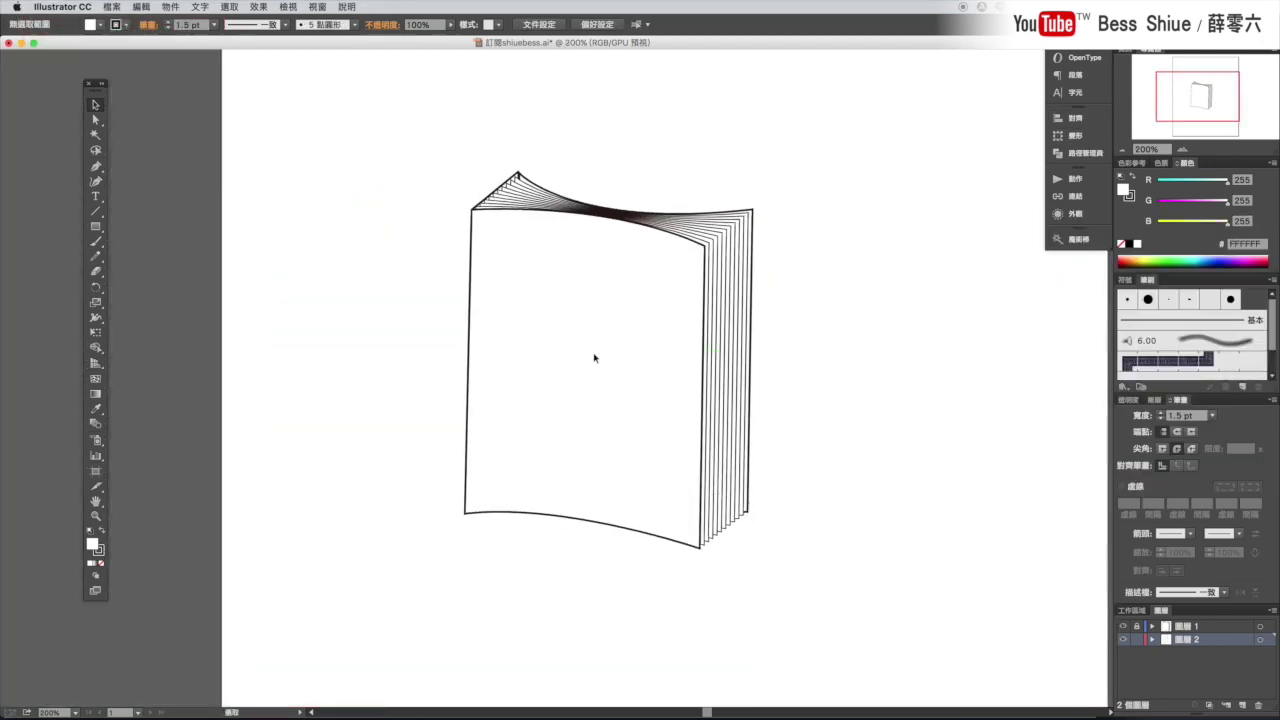